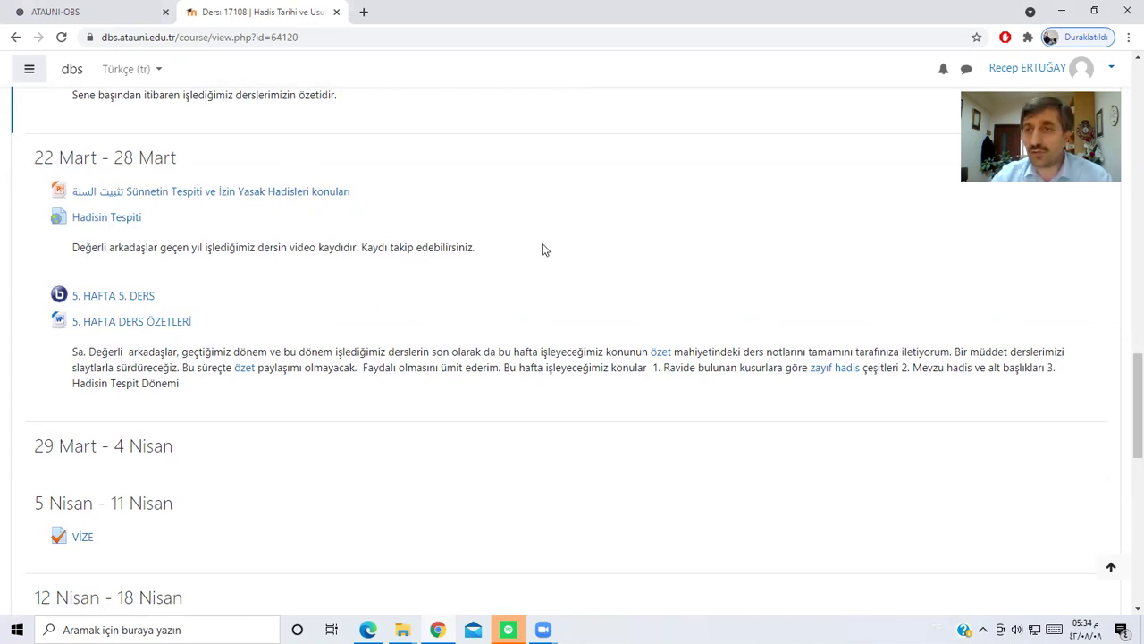
Open the VİZE quiz in the 5 Nisan - 11 Nisan week and bring up its question editing page
scroll(547, 235, down, 3)
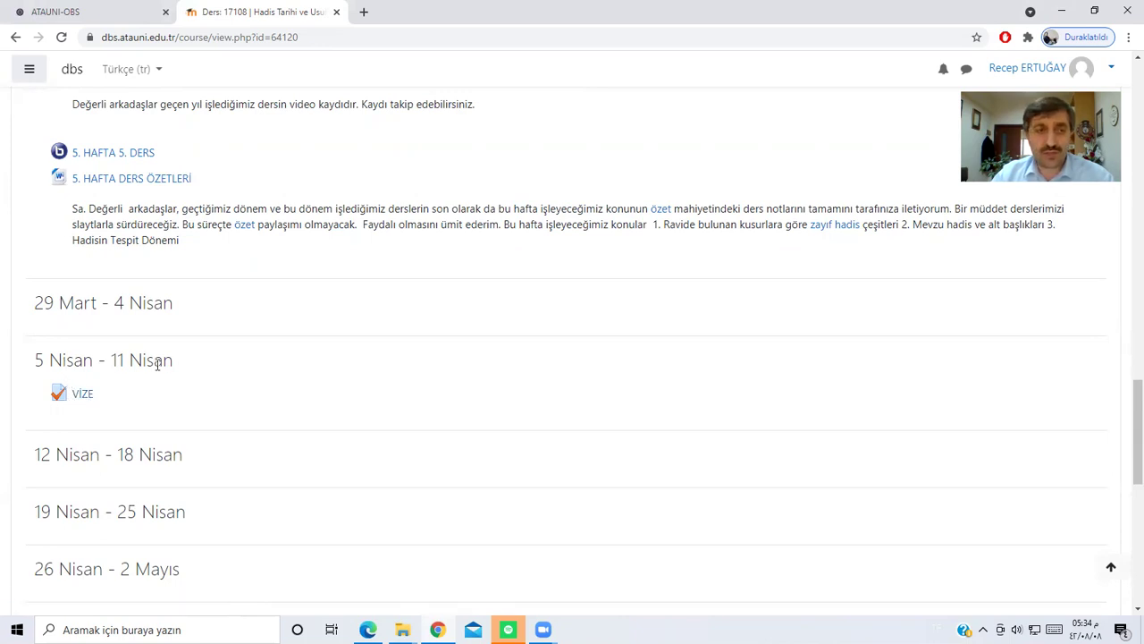
click(81, 395)
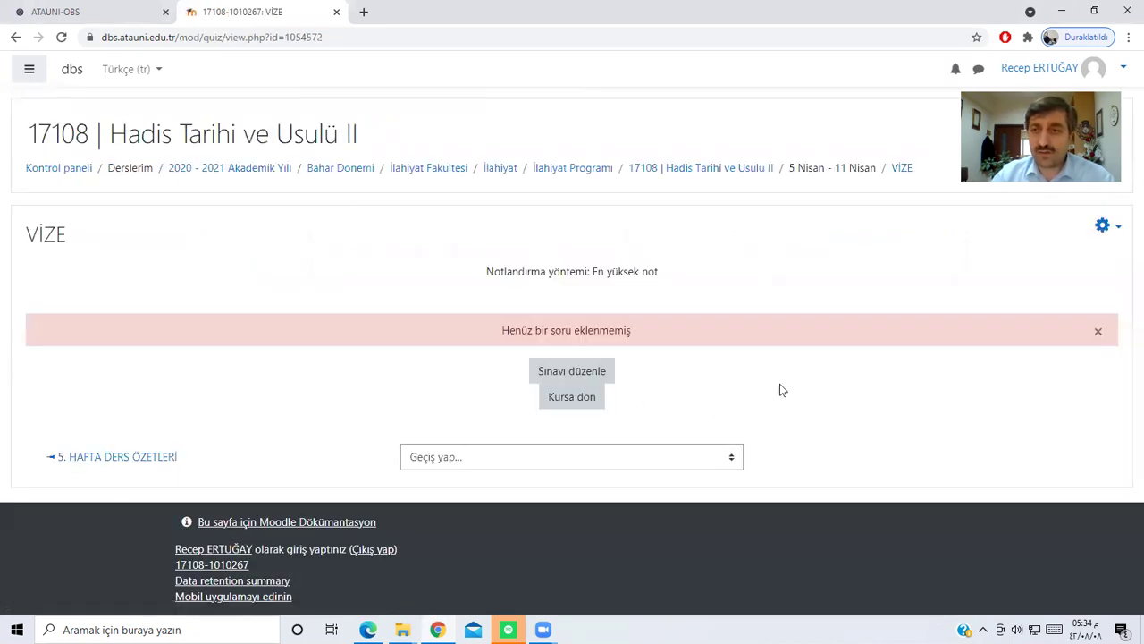
click(570, 378)
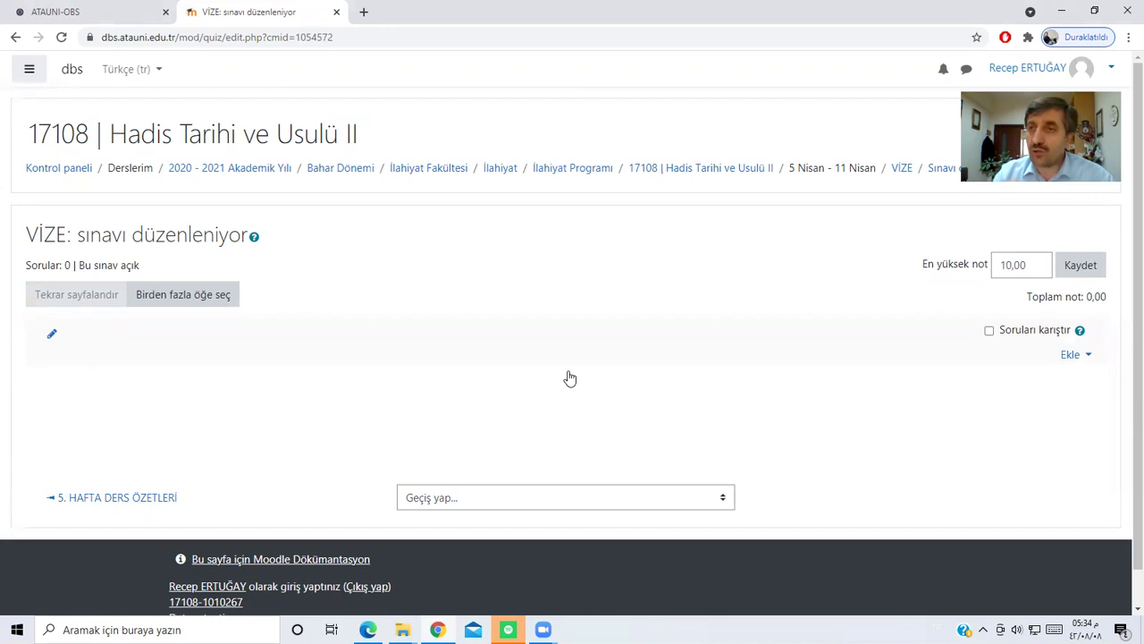
Open the form for adding a new Çoktan seçmeli (multiple-choice) question to the VİZE quiz
click(1075, 356)
click(1041, 383)
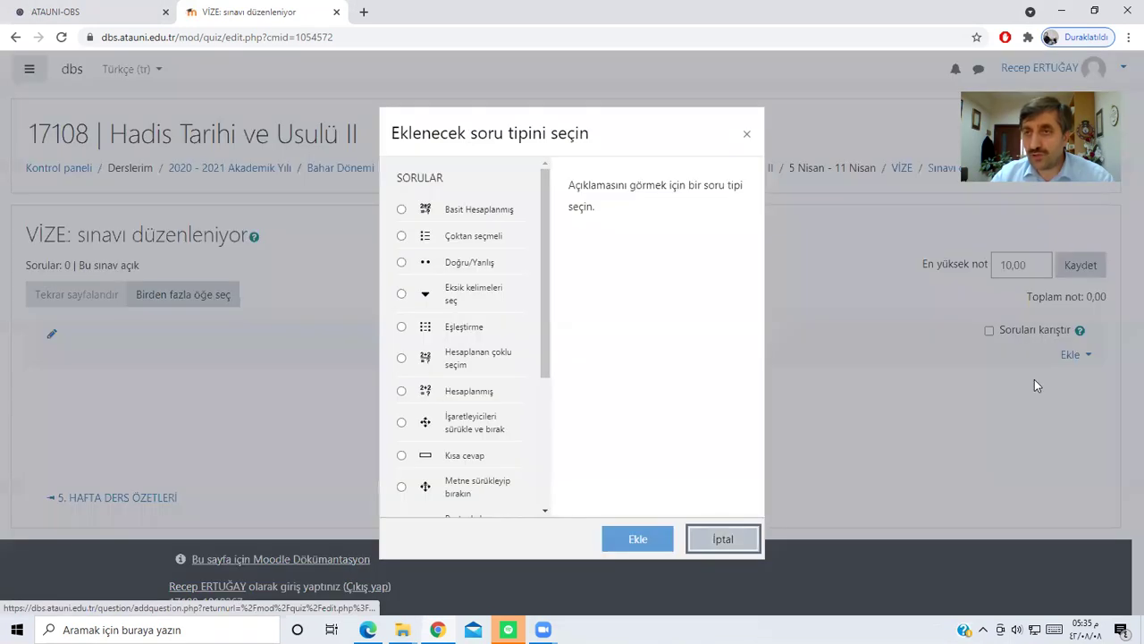
click(401, 235)
click(620, 532)
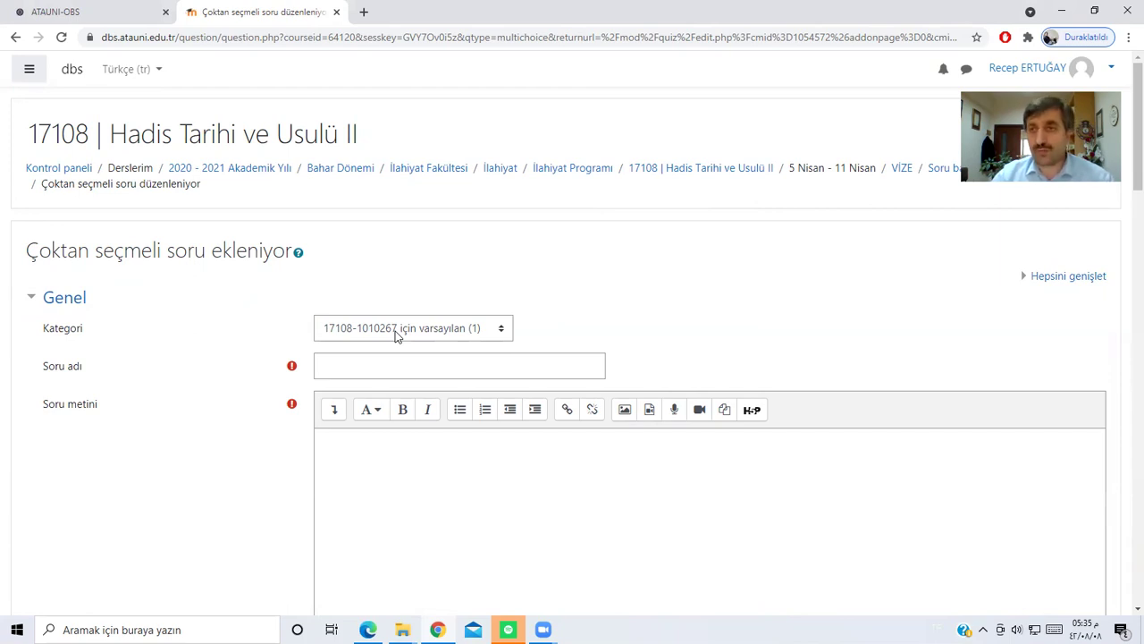
Return to the dashboard, reopen the first 17108 | Hadis Tarihi ve Usulü II course and look through its weekly content
click(75, 177)
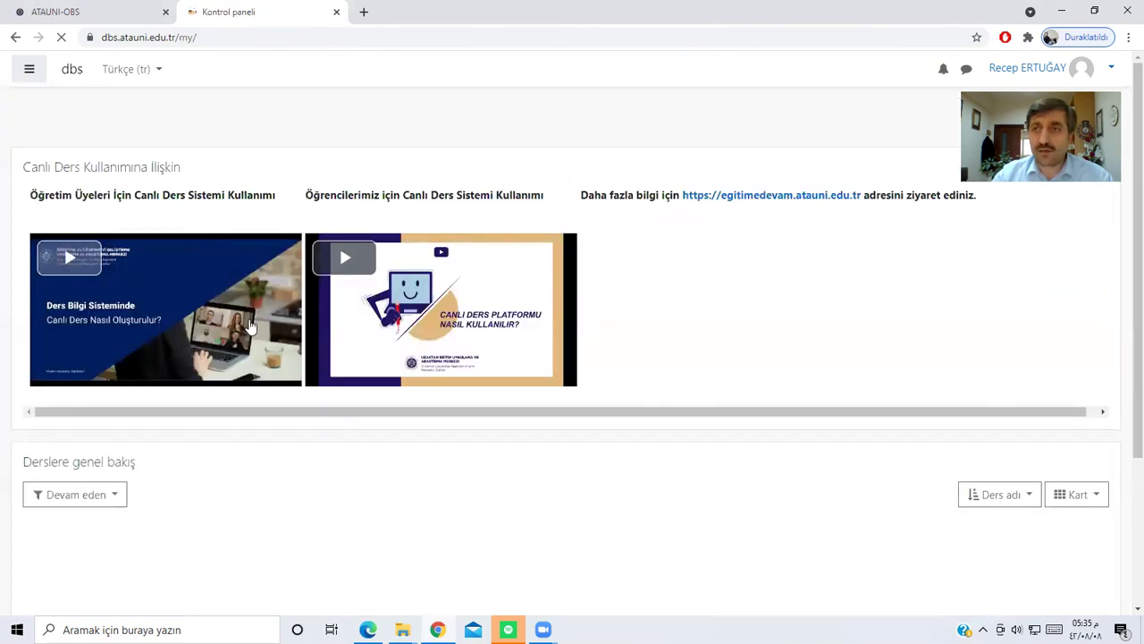
scroll(260, 329, down, 3)
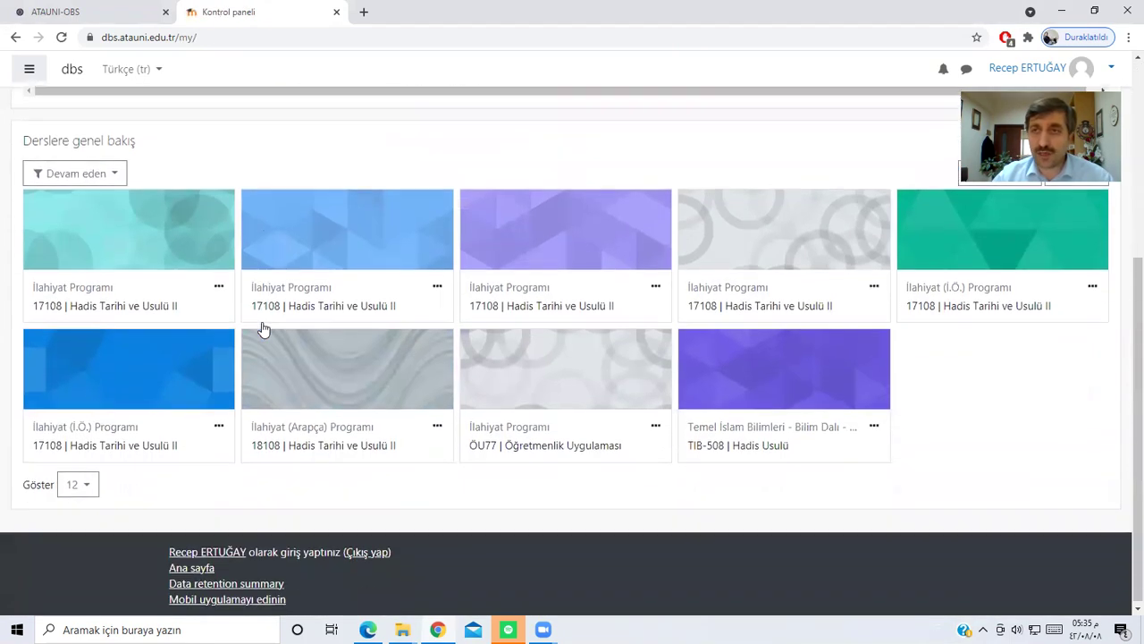
scroll(259, 329, up, 1)
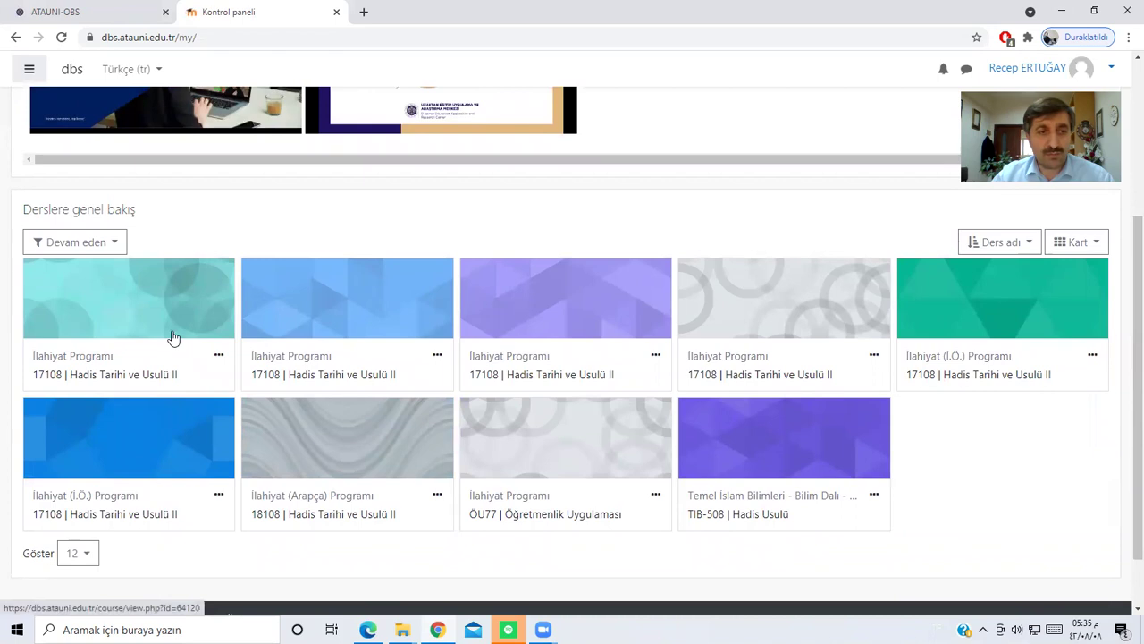
click(118, 313)
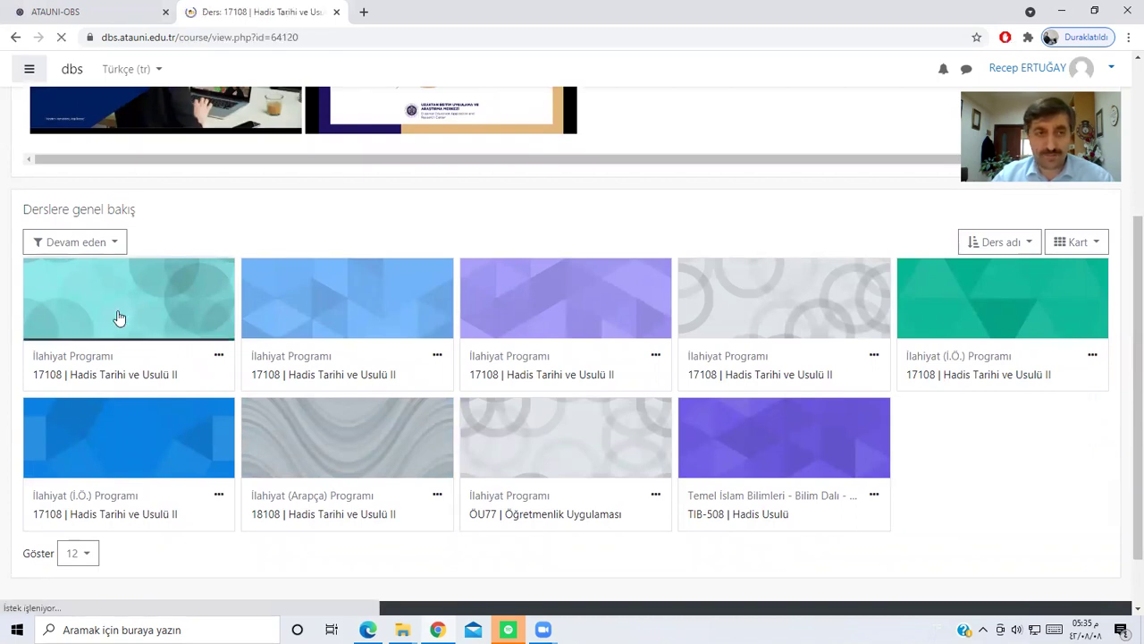
scroll(160, 356, down, 5)
scroll(160, 356, down, 10)
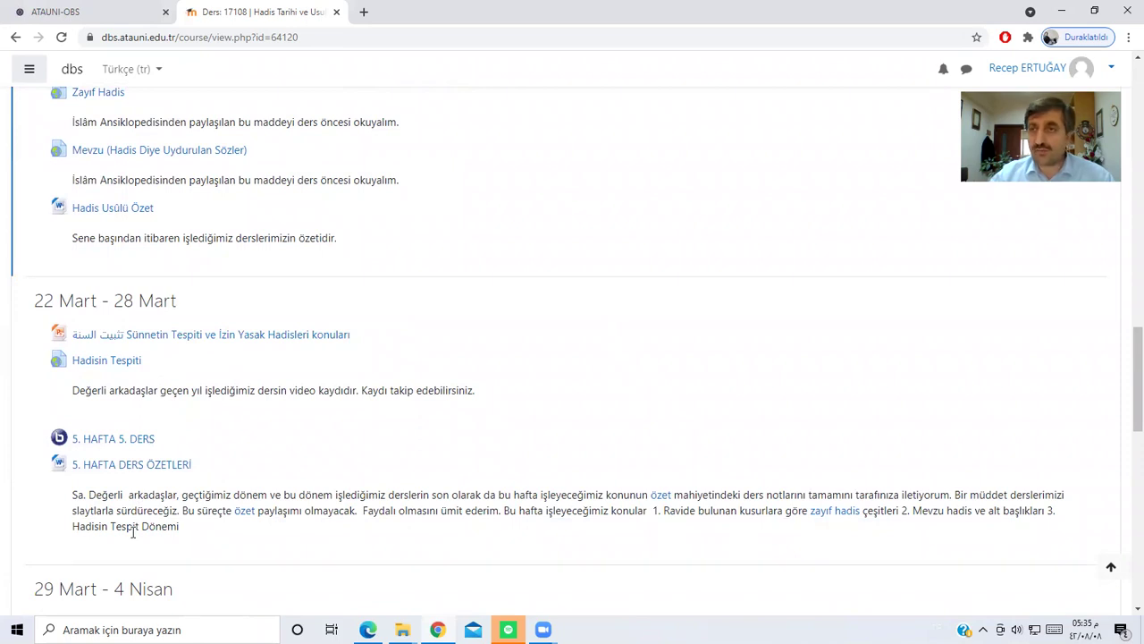
scroll(161, 518, up, 15)
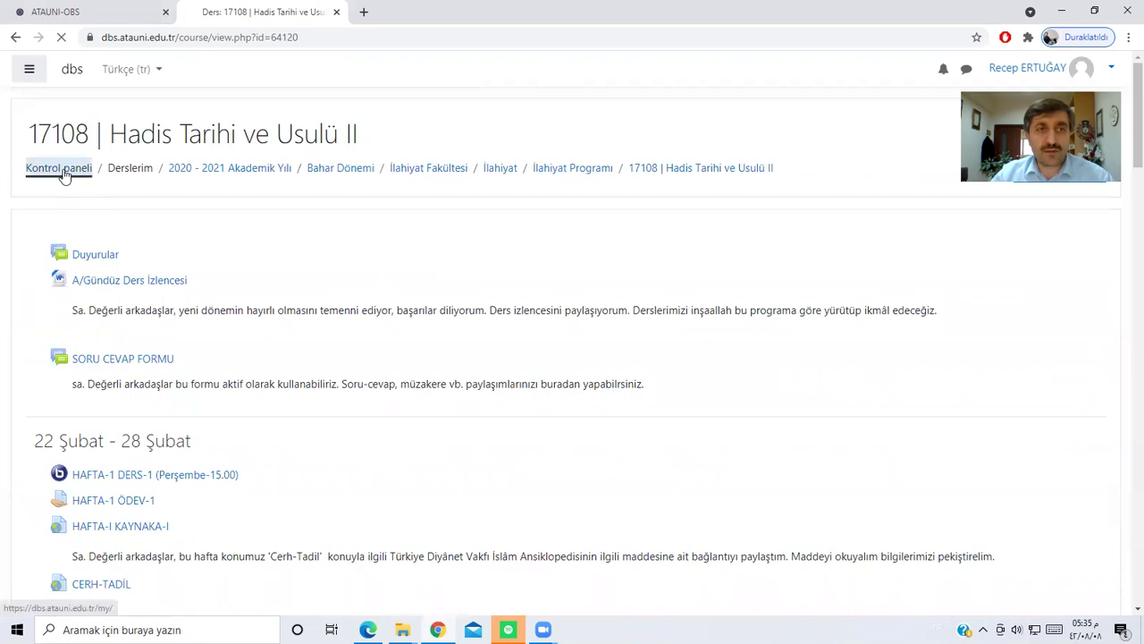
Open the second 17108 | Hadis Tarihi ve Usulü II course from the dashboard and start its content import (İçeri aktar)
click(63, 173)
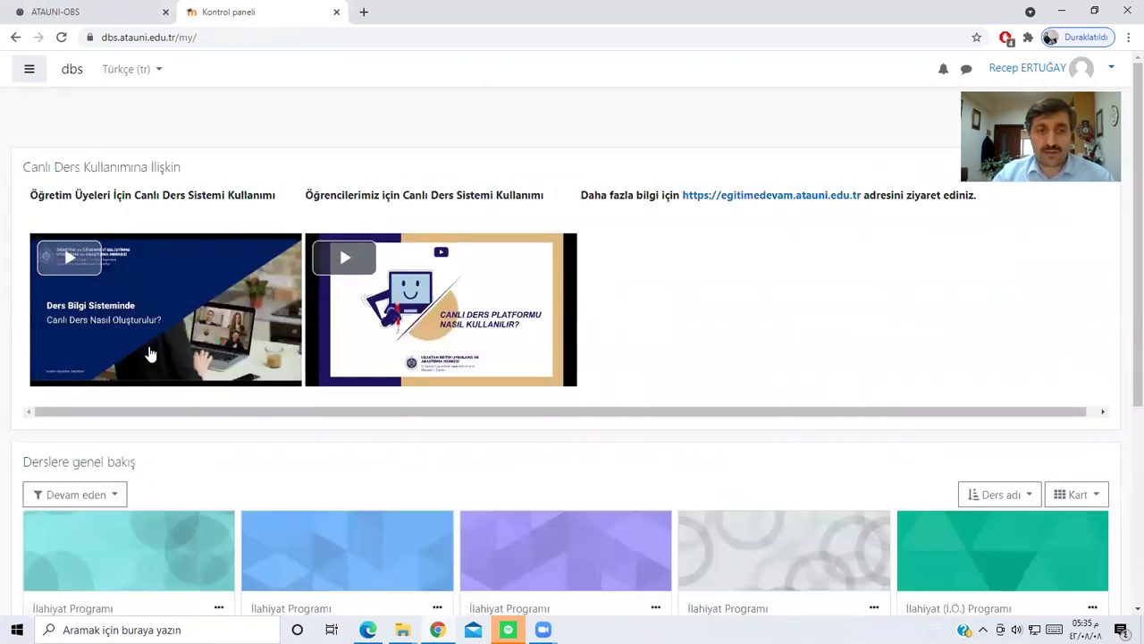
scroll(150, 365, down, 2)
scroll(84, 426, down, 2)
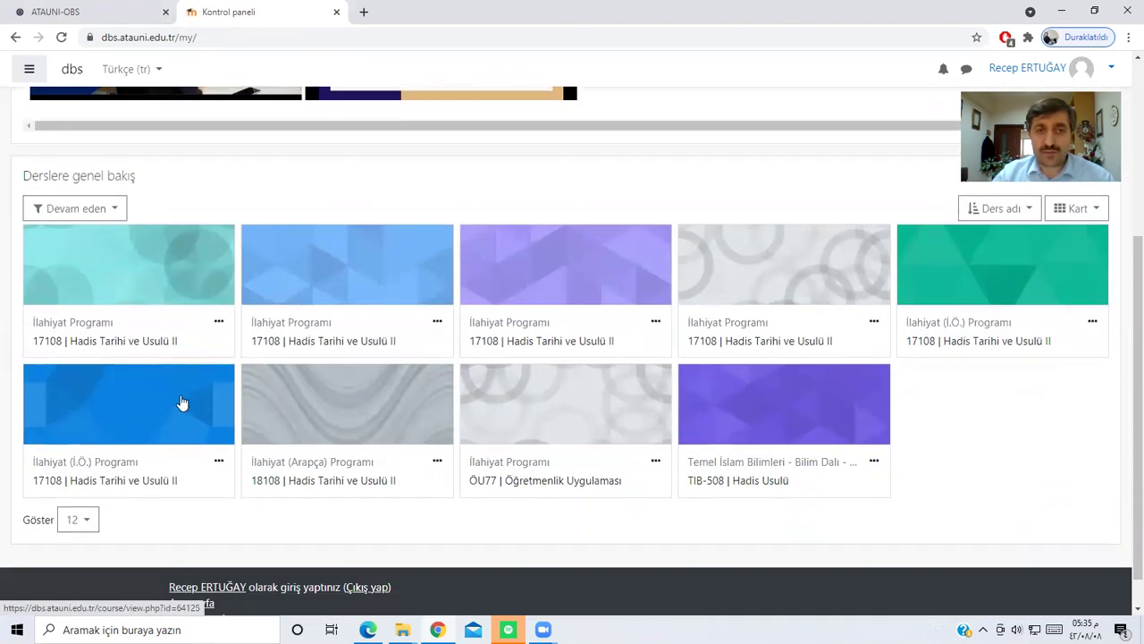
click(360, 273)
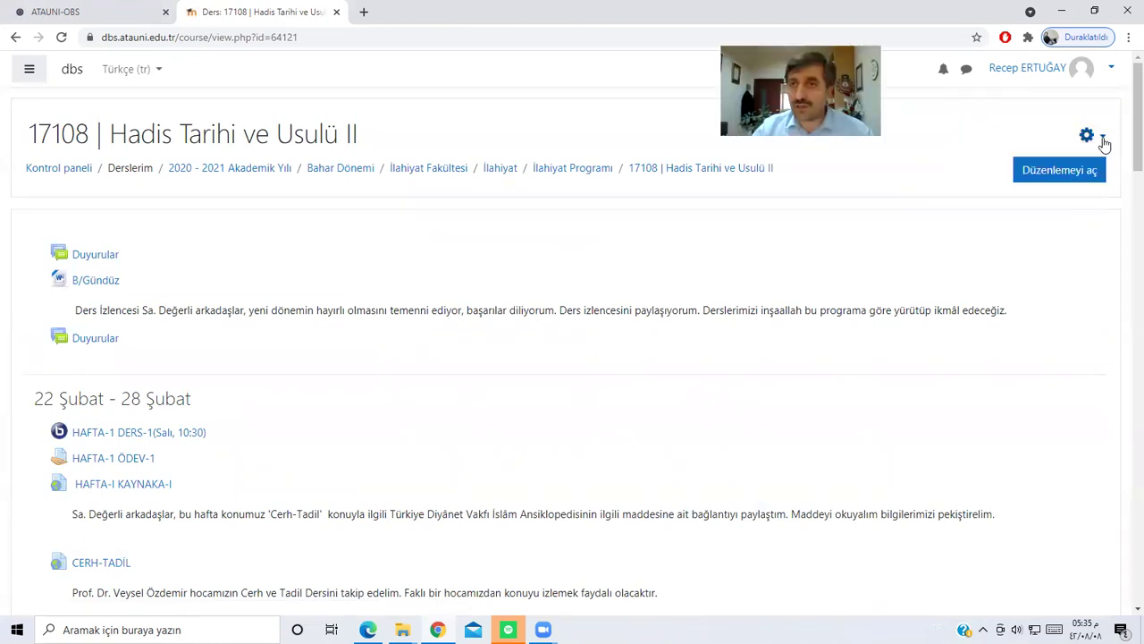
click(1104, 140)
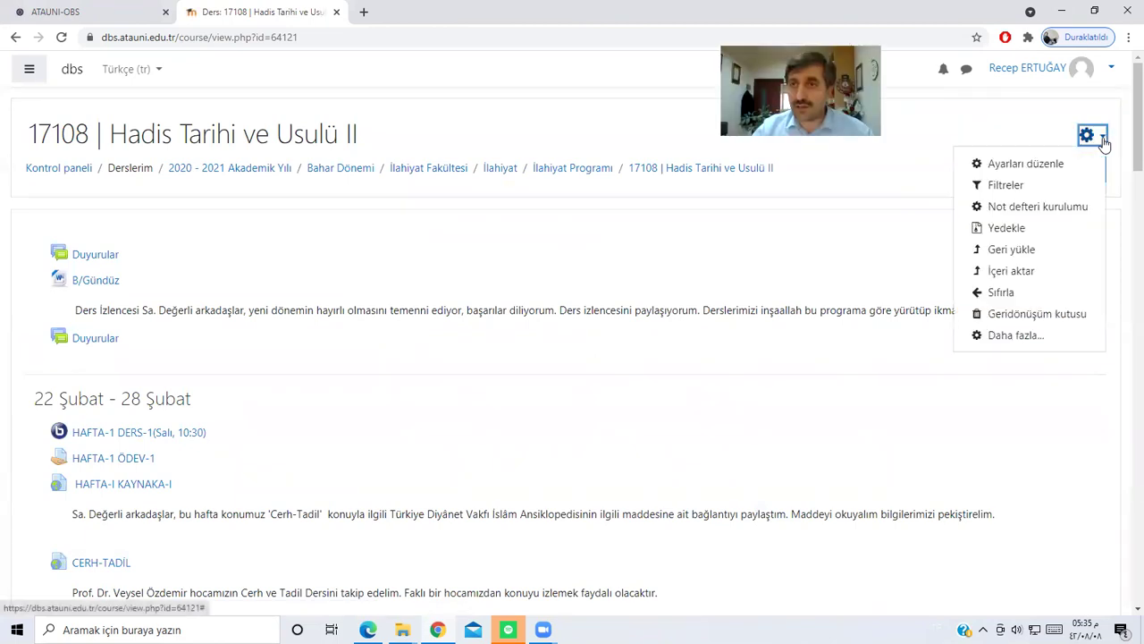
click(1025, 274)
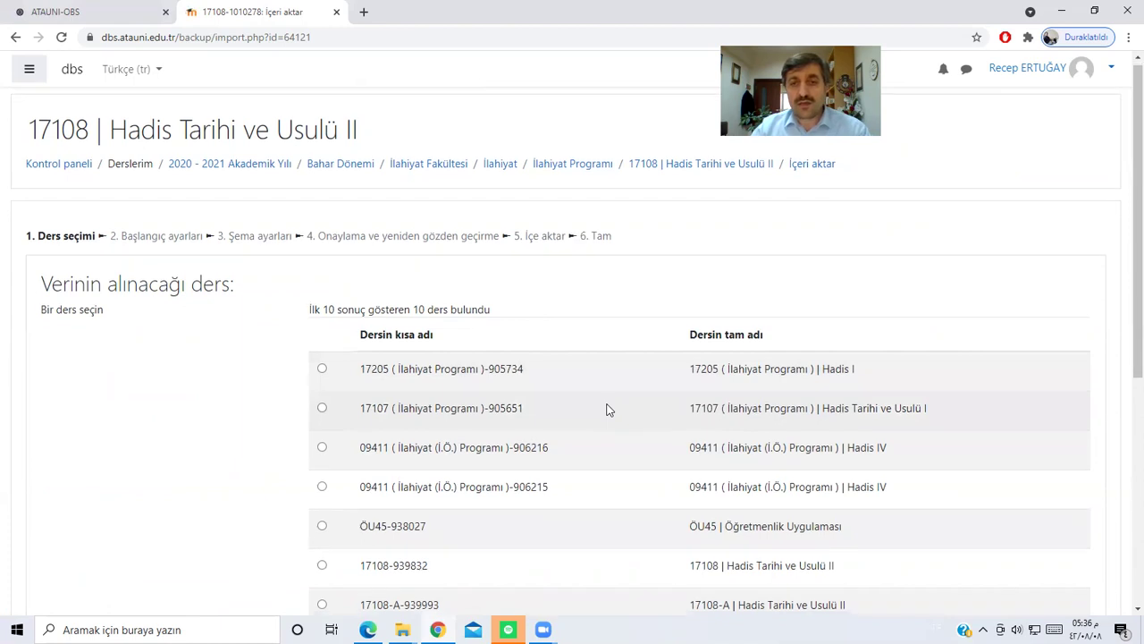
scroll(604, 406, down, 1)
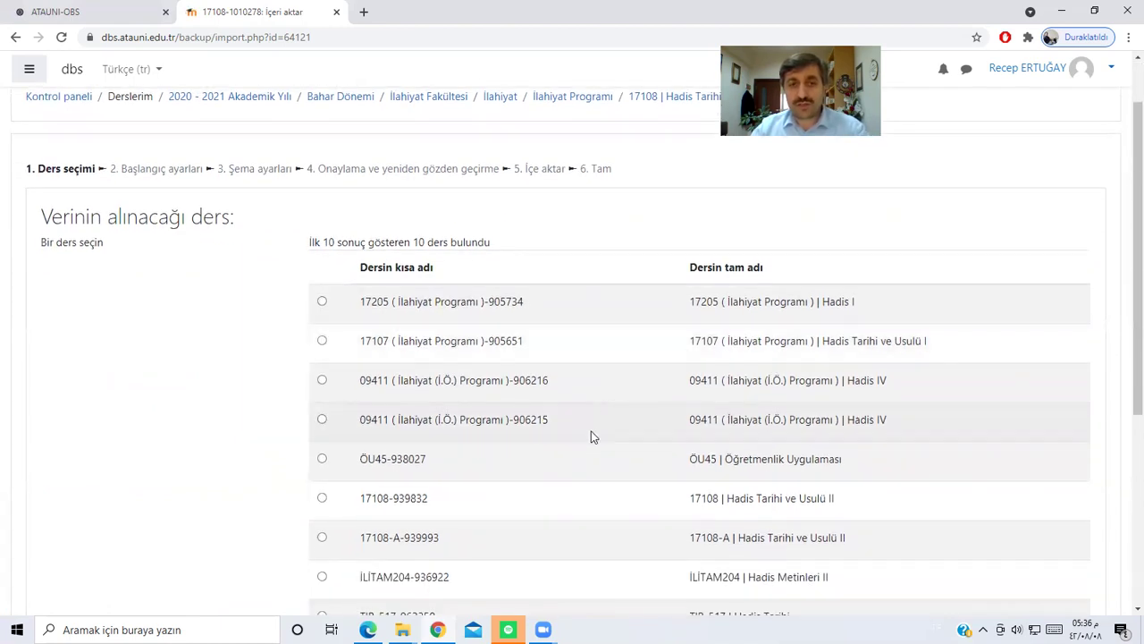
scroll(591, 436, down, 2)
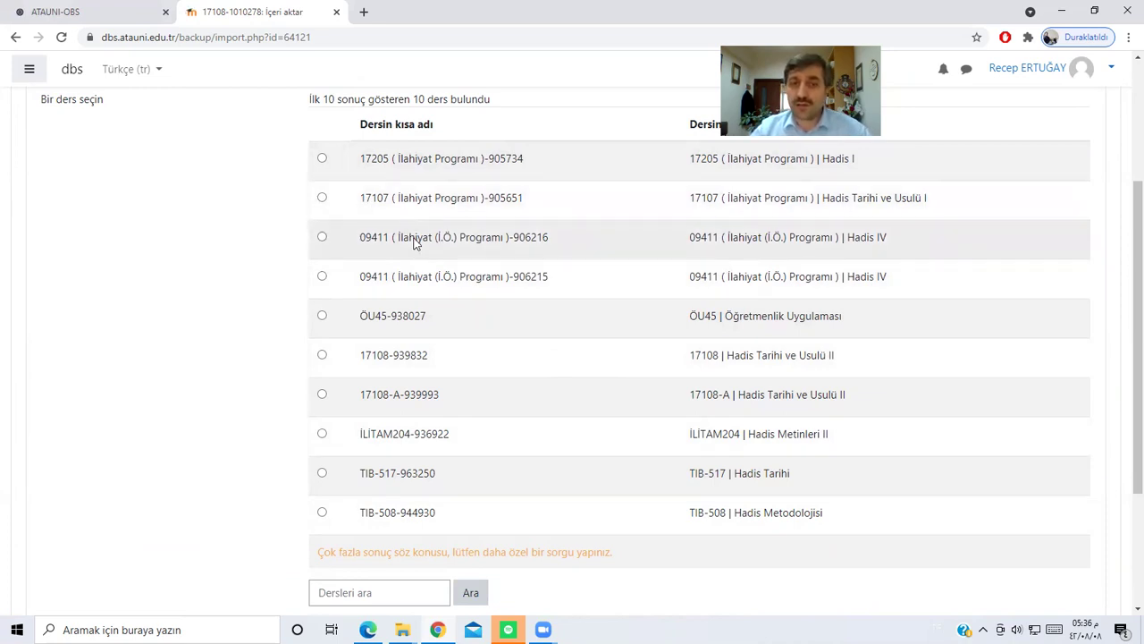
scroll(427, 296, down, 1)
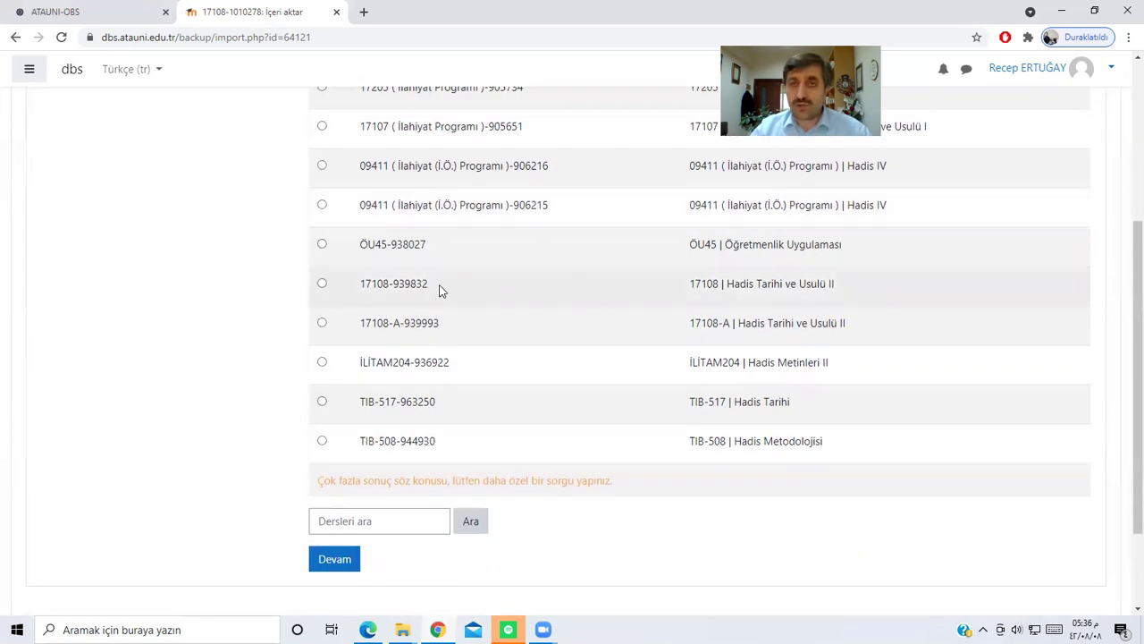
click(338, 525)
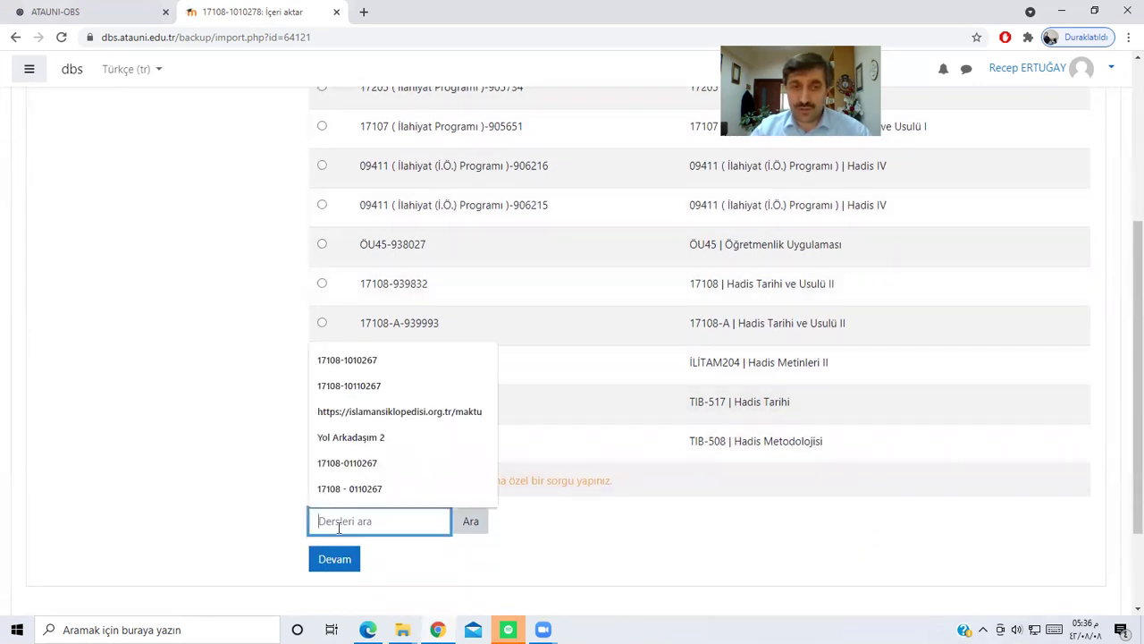
click(362, 366)
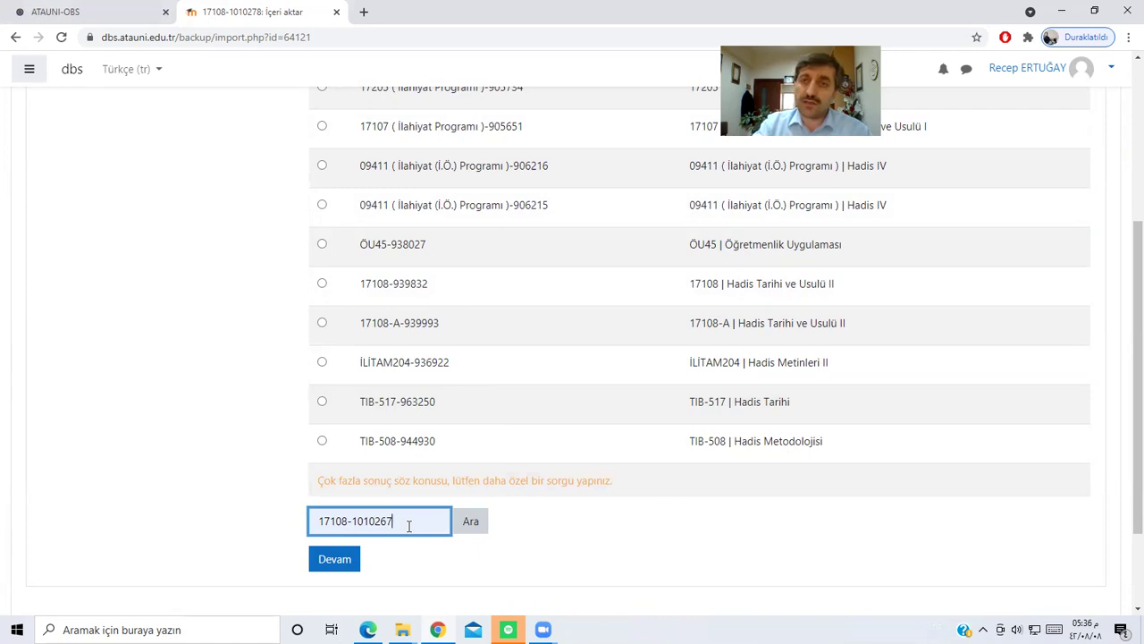
click(467, 528)
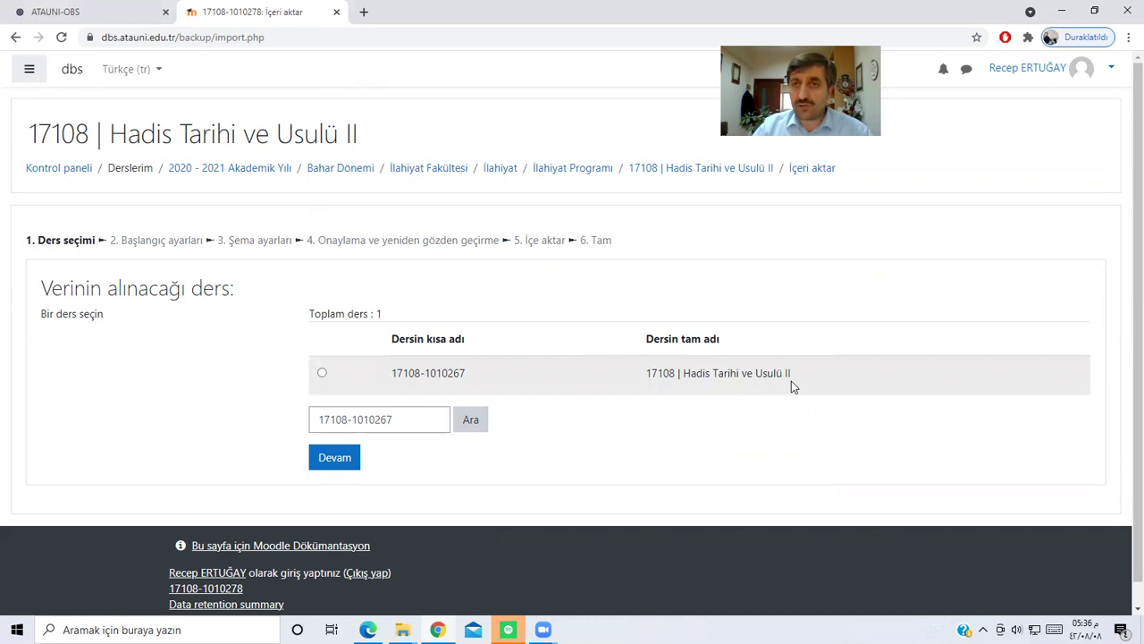
click(323, 374)
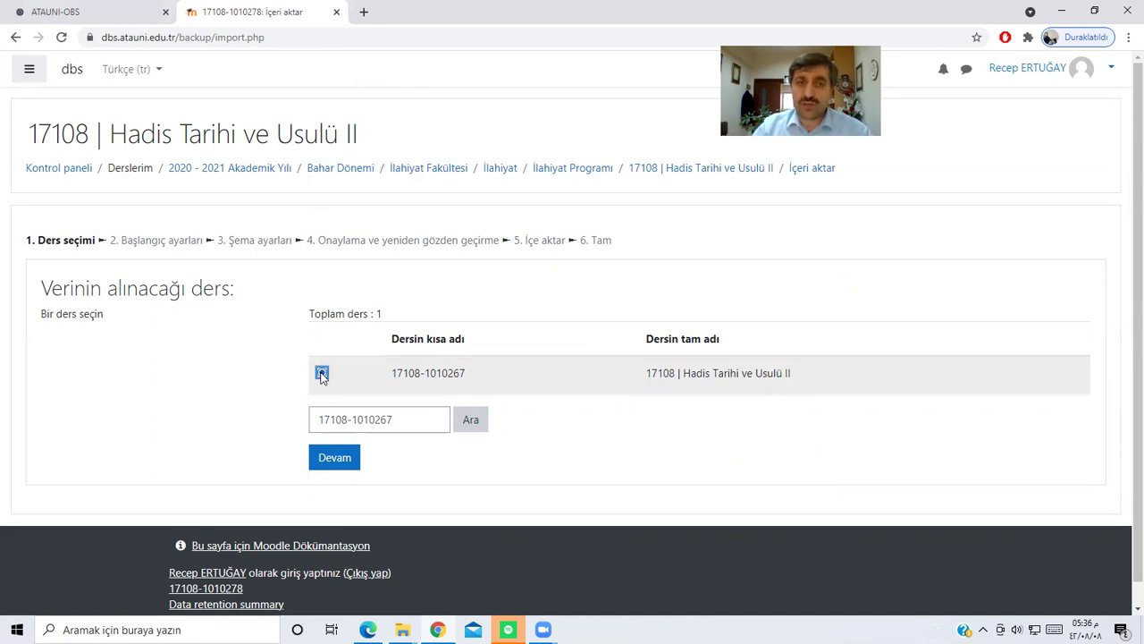
click(336, 460)
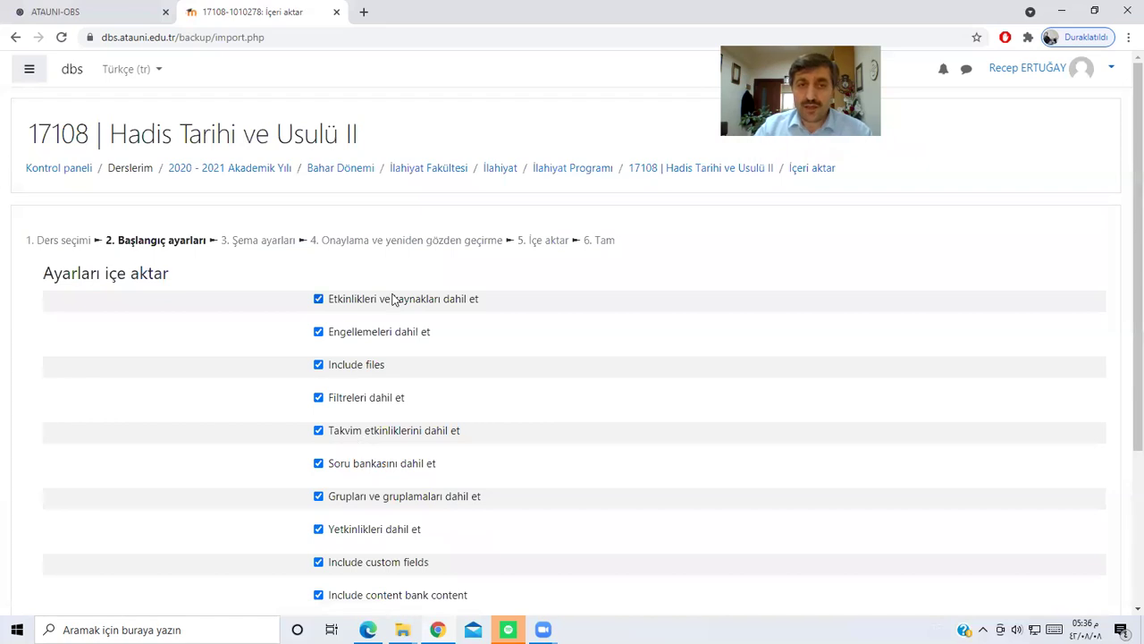
scroll(345, 501, down, 3)
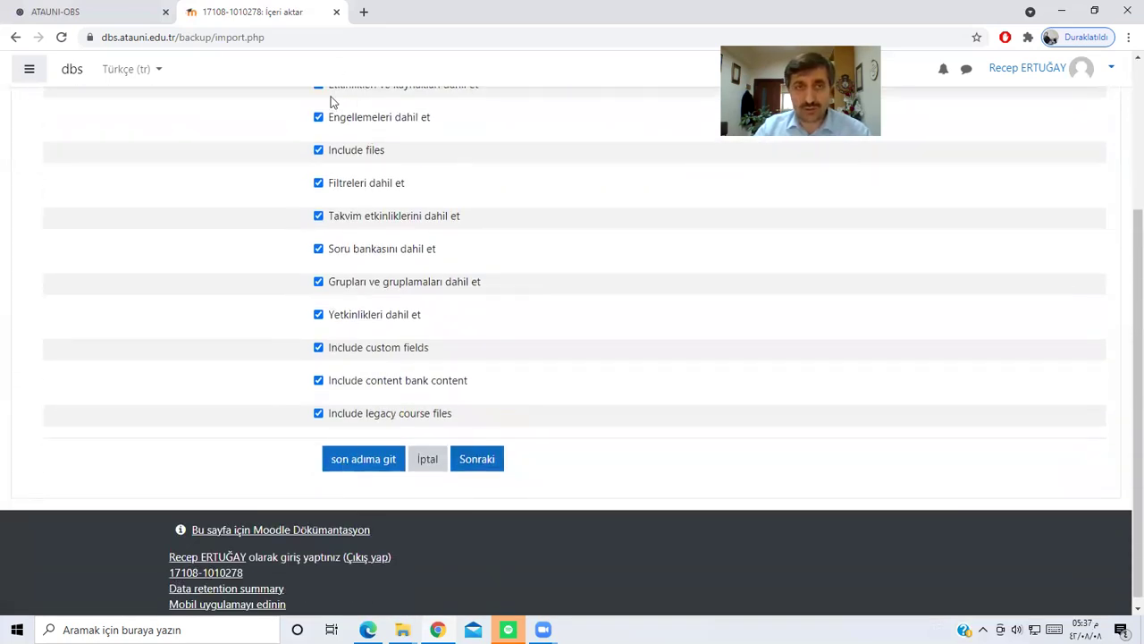
click(479, 460)
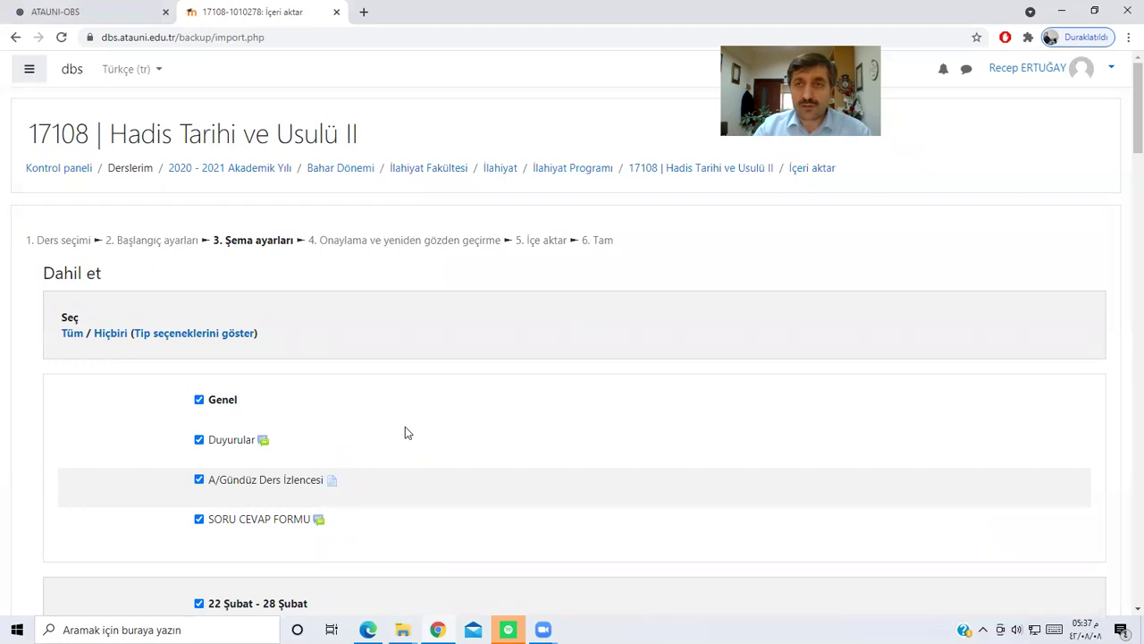
Review the weekly sections and activities offered for import, from Genel to the 5 Nisan - 11 Nisan week
scroll(326, 417, down, 2)
scroll(323, 422, down, 5)
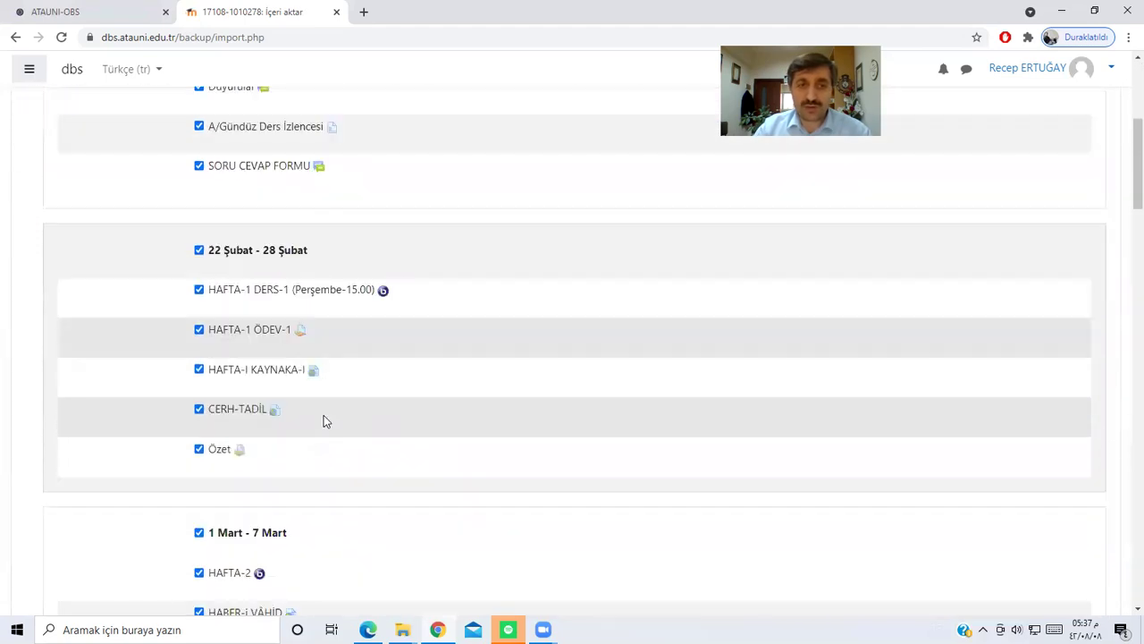
scroll(269, 407, down, 3)
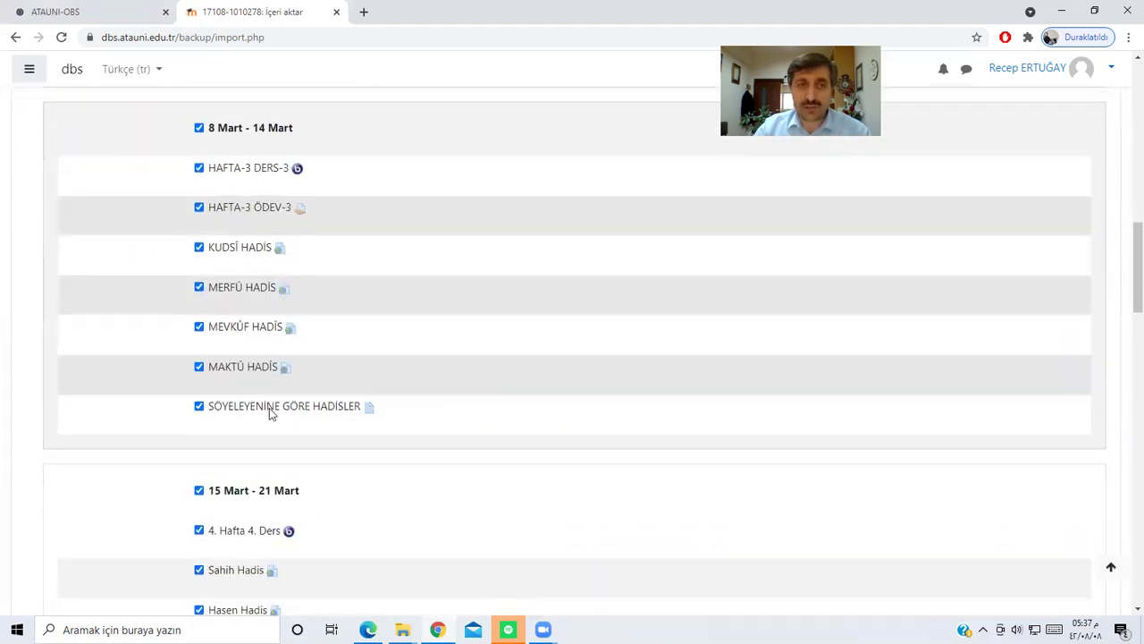
scroll(260, 357, up, 2)
scroll(309, 385, down, 2)
scroll(363, 488, down, 2)
scroll(293, 470, down, 5)
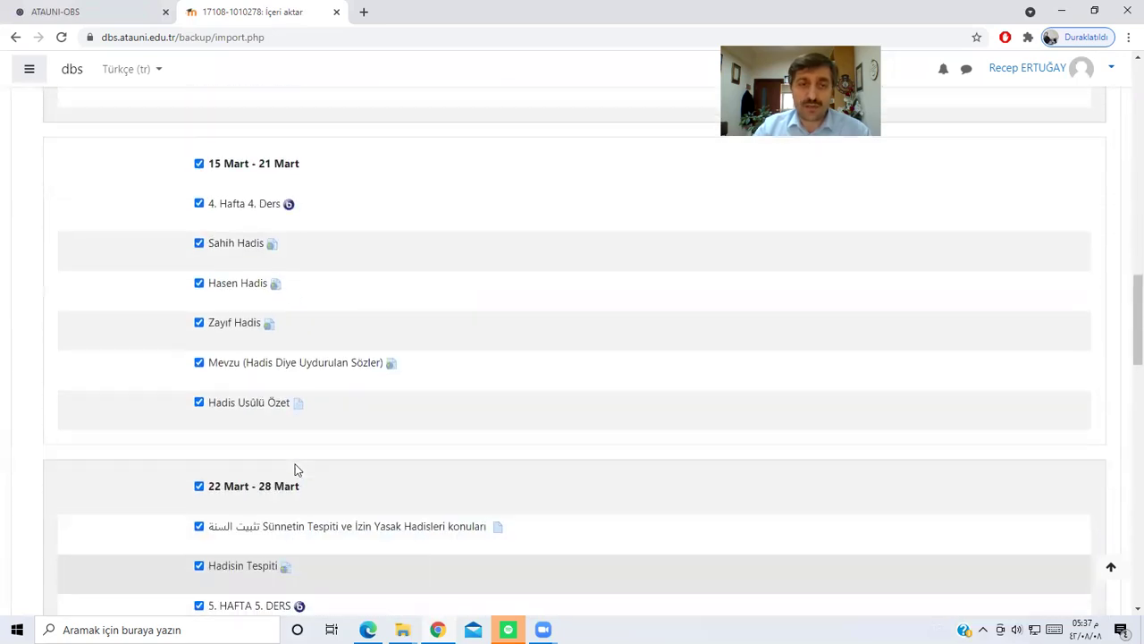
scroll(298, 469, up, 2)
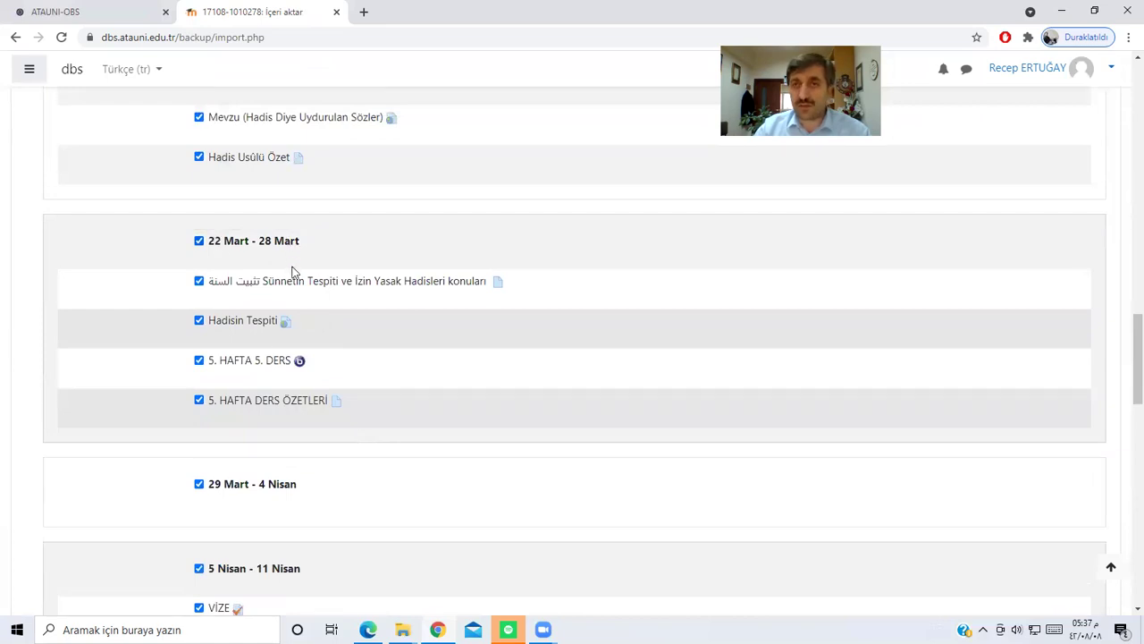
scroll(309, 329, up, 2)
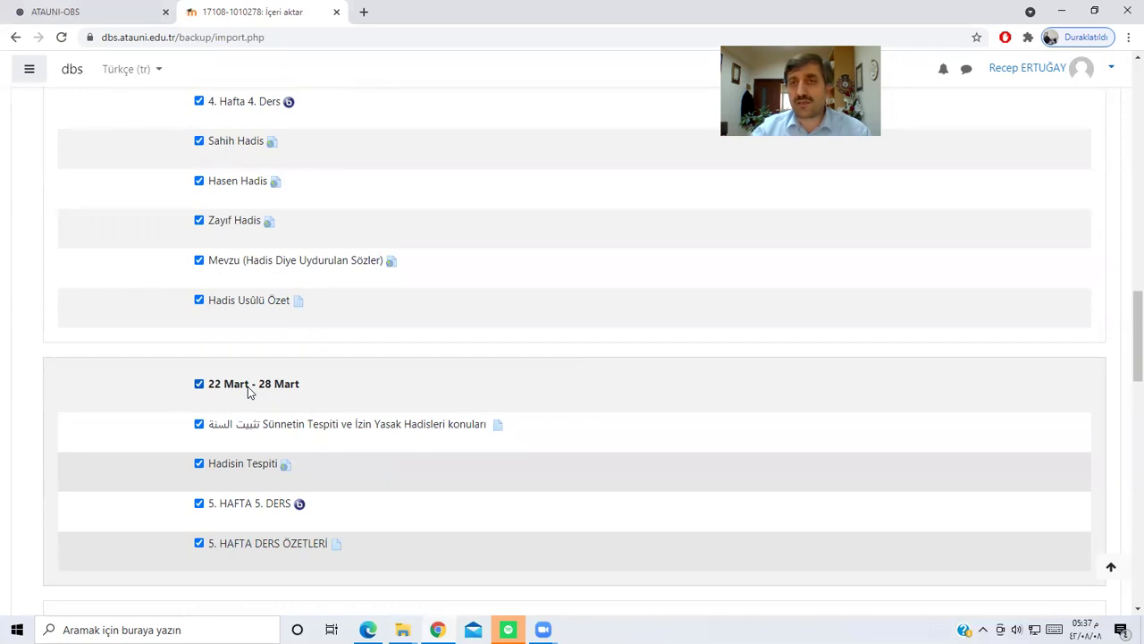
scroll(277, 408, up, 15)
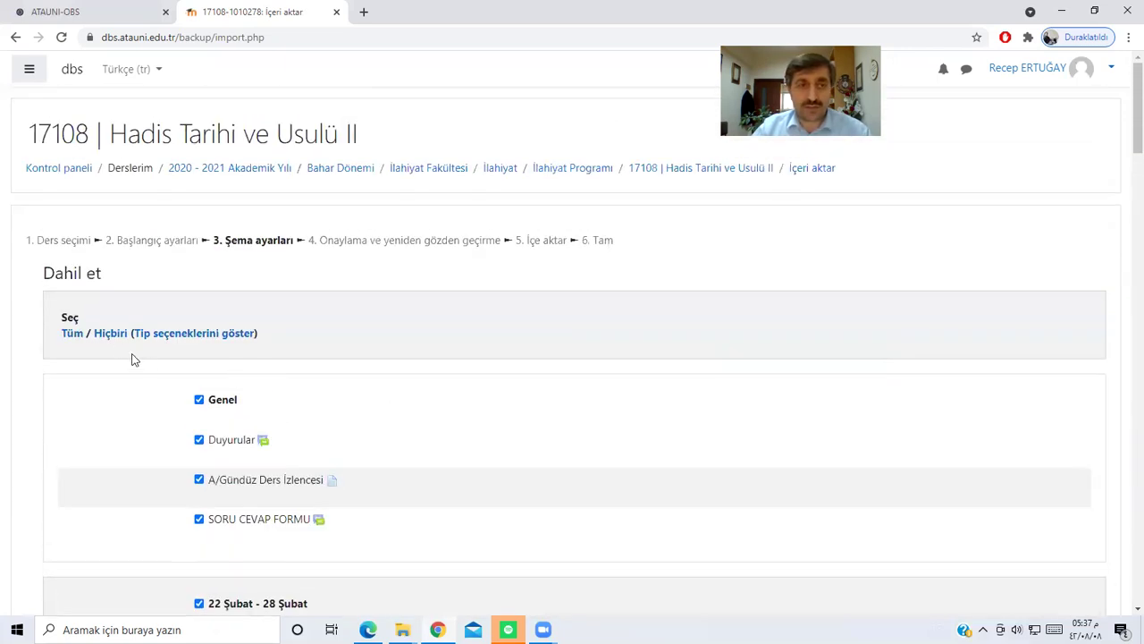
Deselect all import content, then include only the 22 Mart - 28 Mart week with all four of its items
click(111, 336)
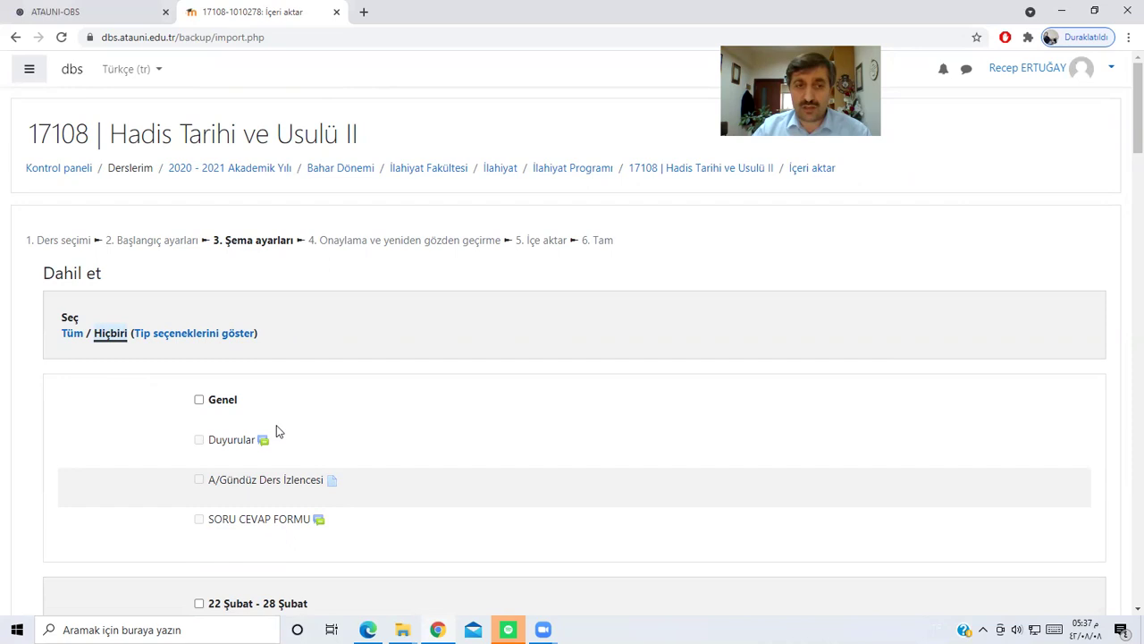
scroll(276, 425, down, 3)
scroll(276, 424, down, 3)
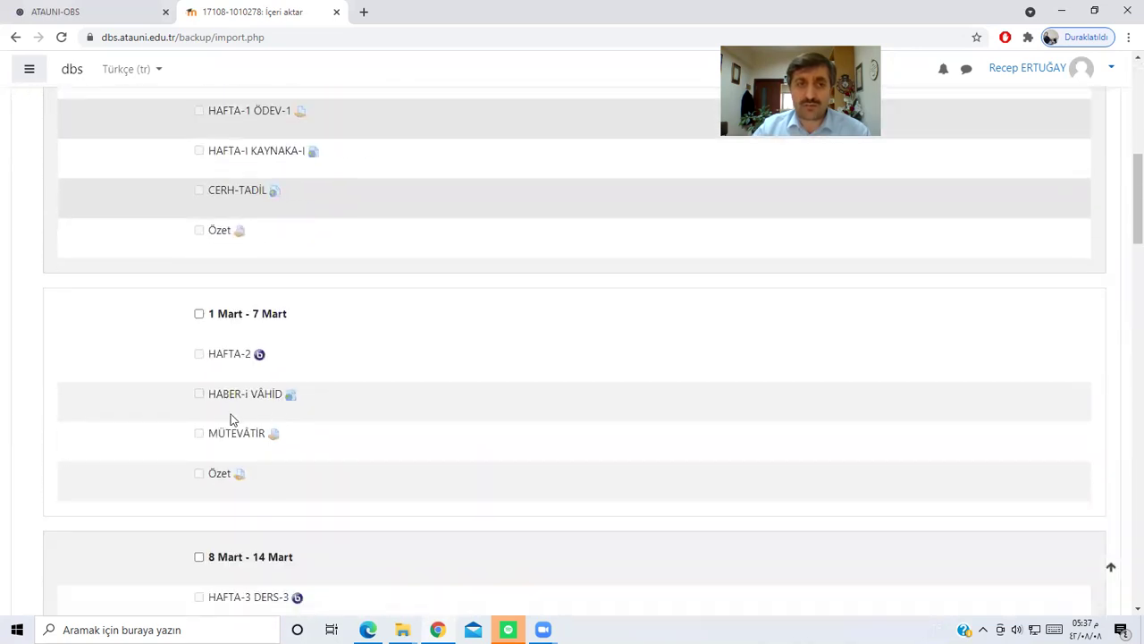
scroll(219, 427, down, 6)
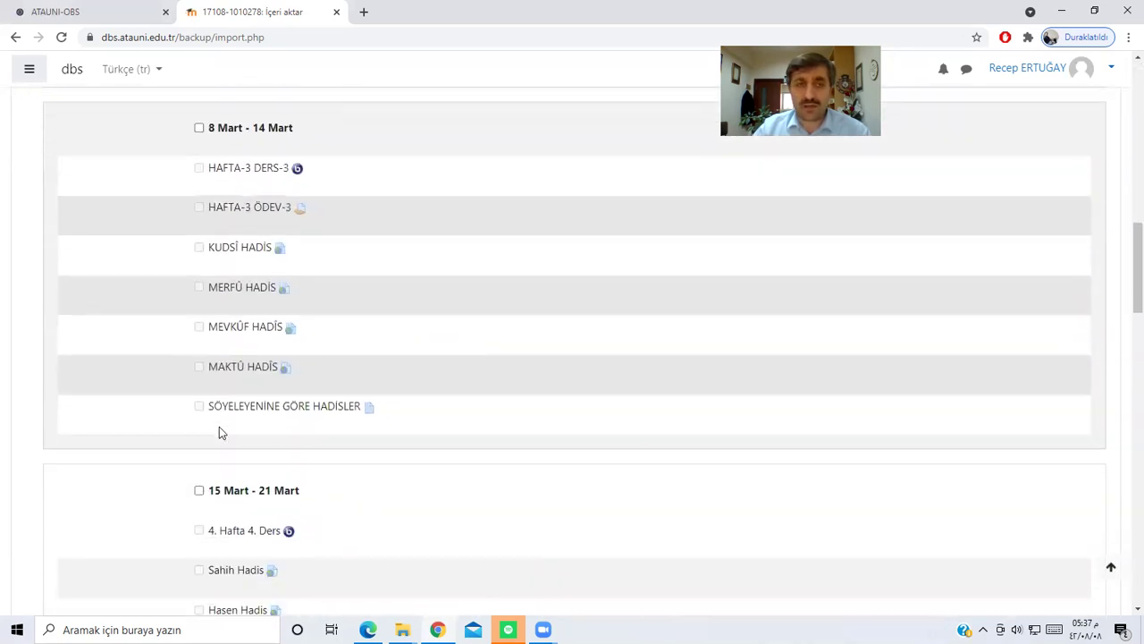
scroll(219, 427, down, 3)
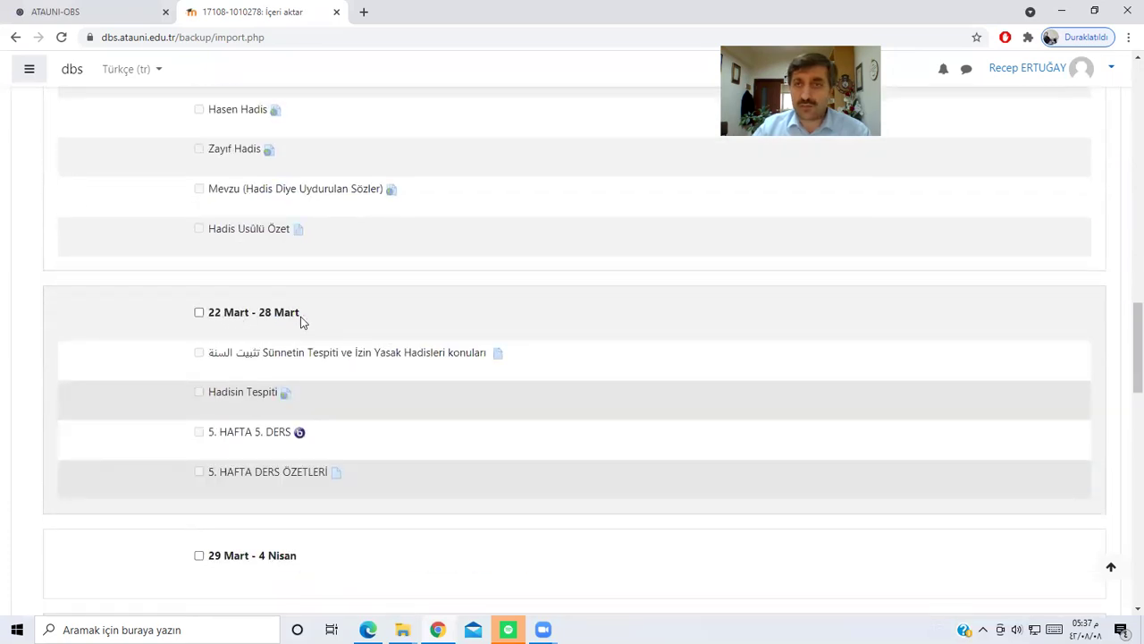
click(200, 313)
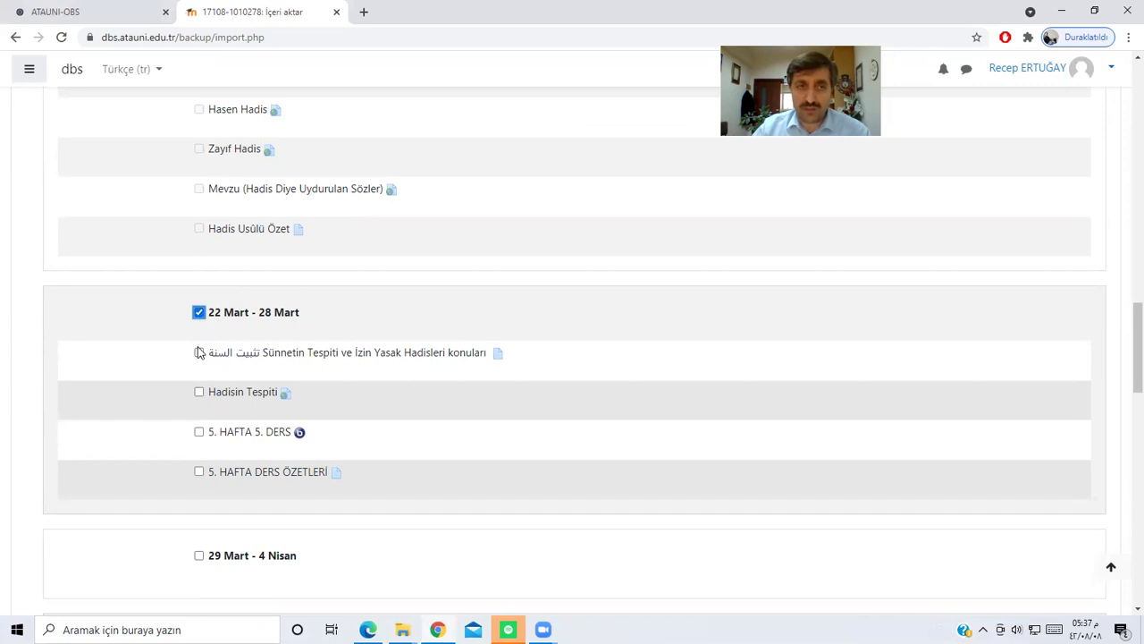
click(199, 353)
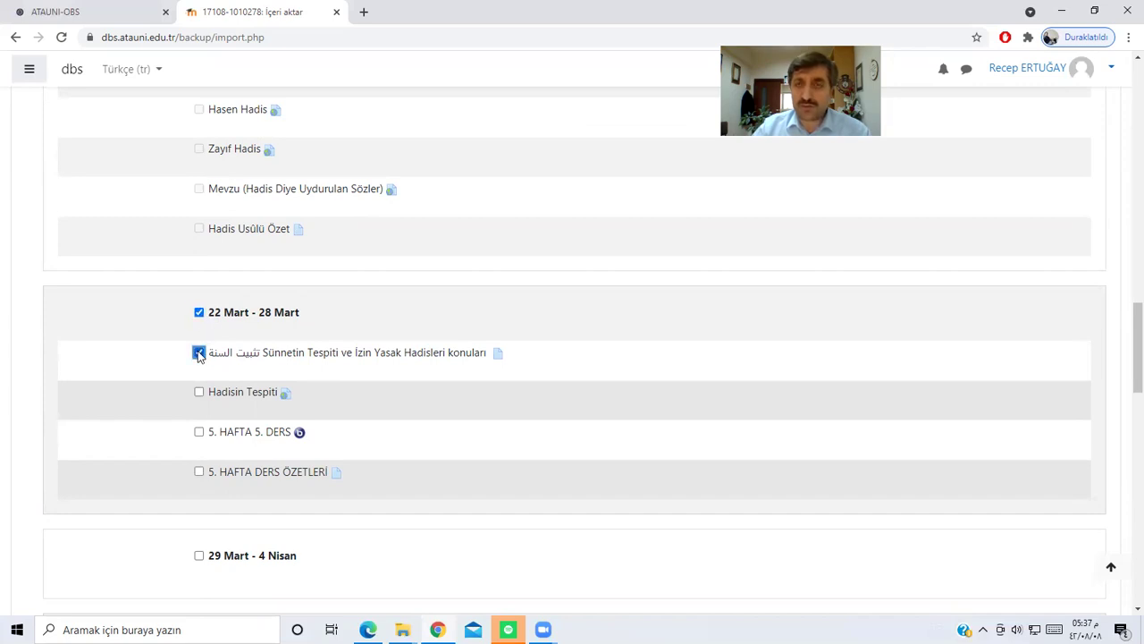
click(199, 393)
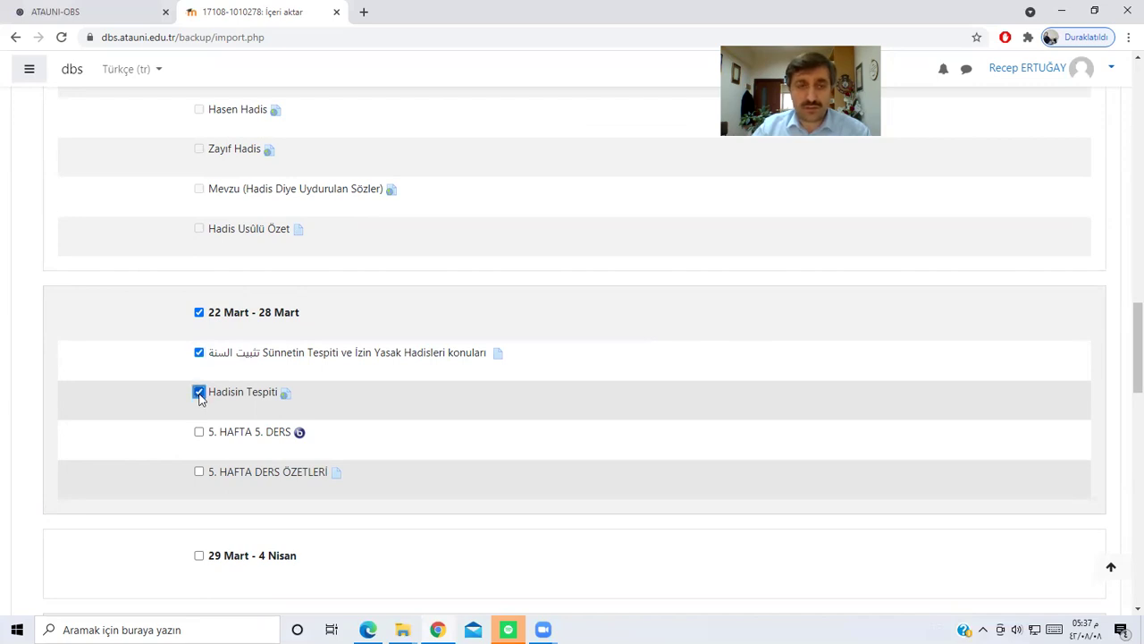
scroll(329, 406, down, 1)
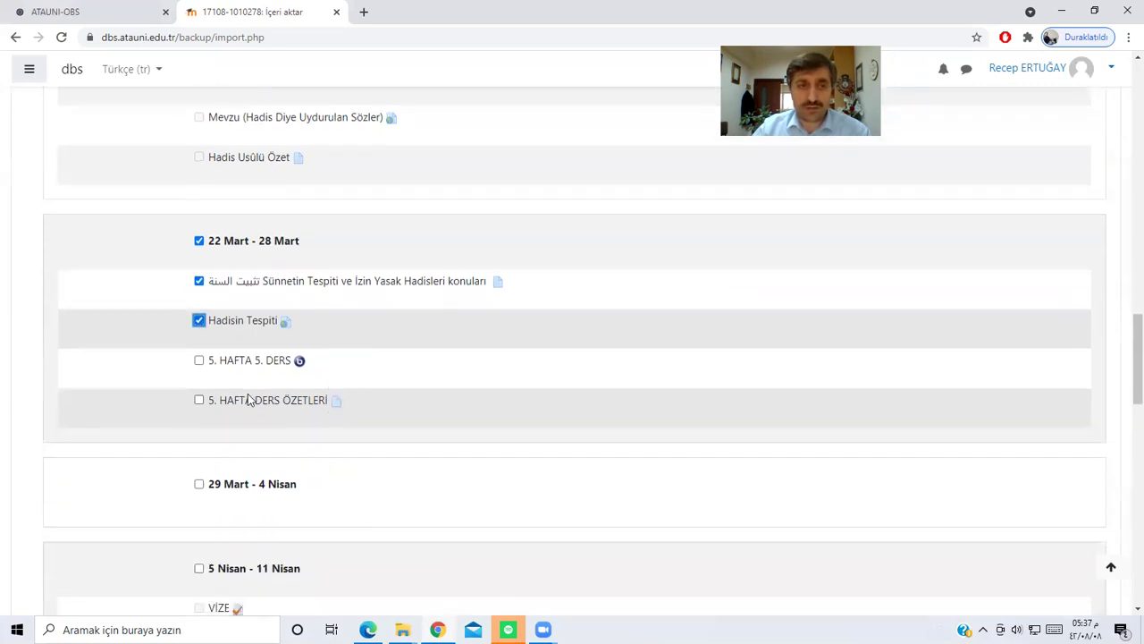
click(199, 361)
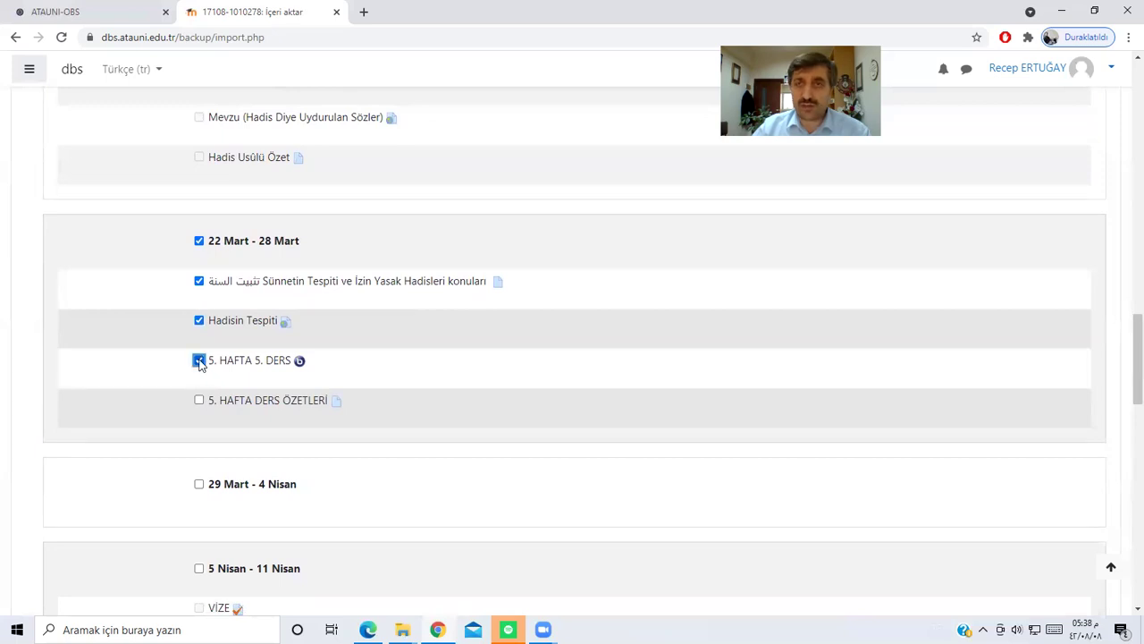
click(198, 402)
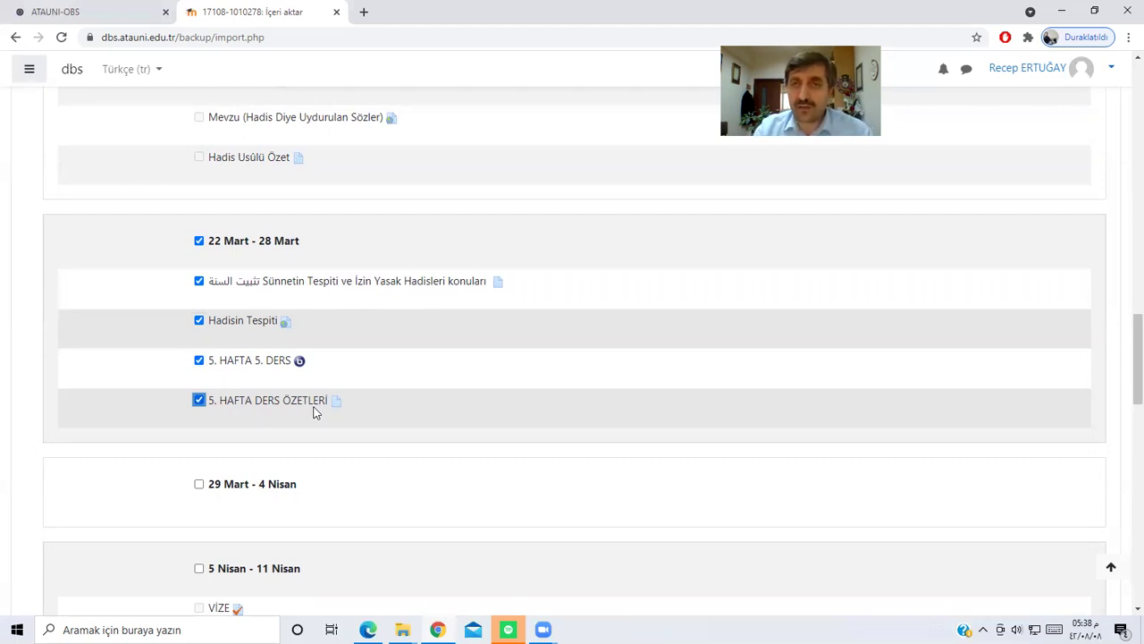
Leave the remaining weeks excluded and proceed from the schema settings to the import confirmation stage
scroll(487, 438, down, 10)
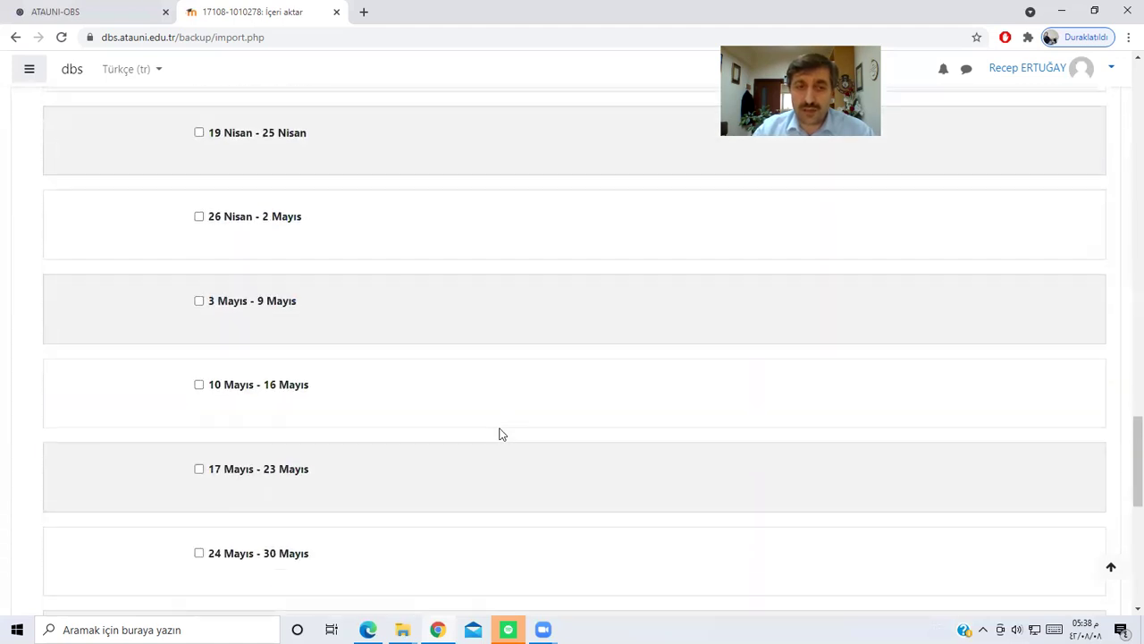
scroll(499, 434, down, 4)
click(445, 451)
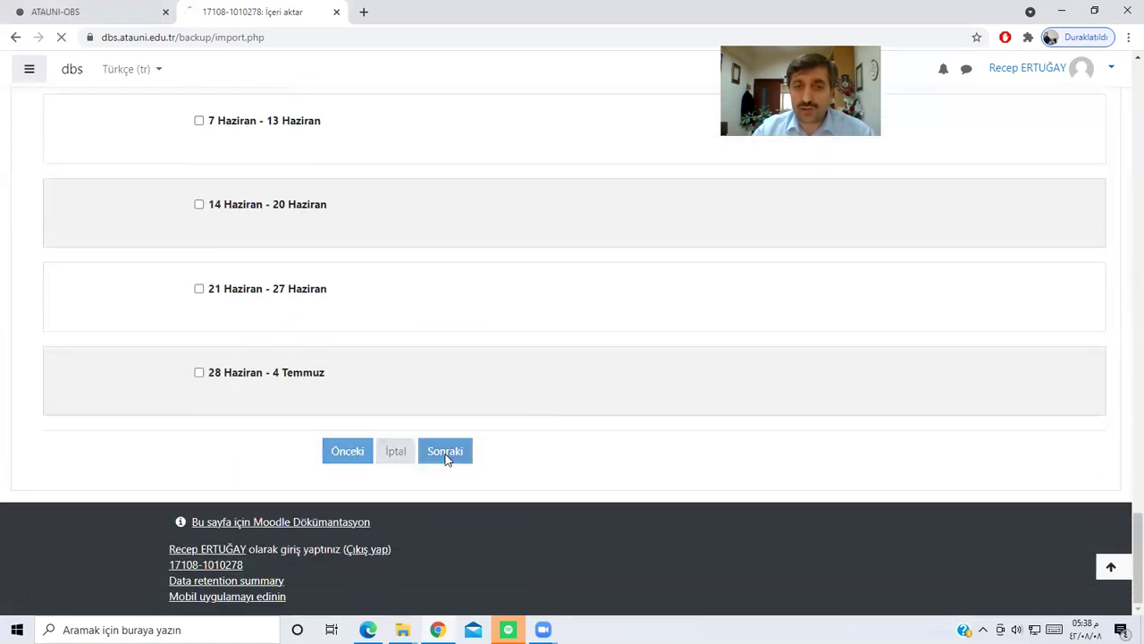
Check the included items for the 22 Mart - 28 Mart week, run the import and continue to the course
scroll(429, 416, down, 5)
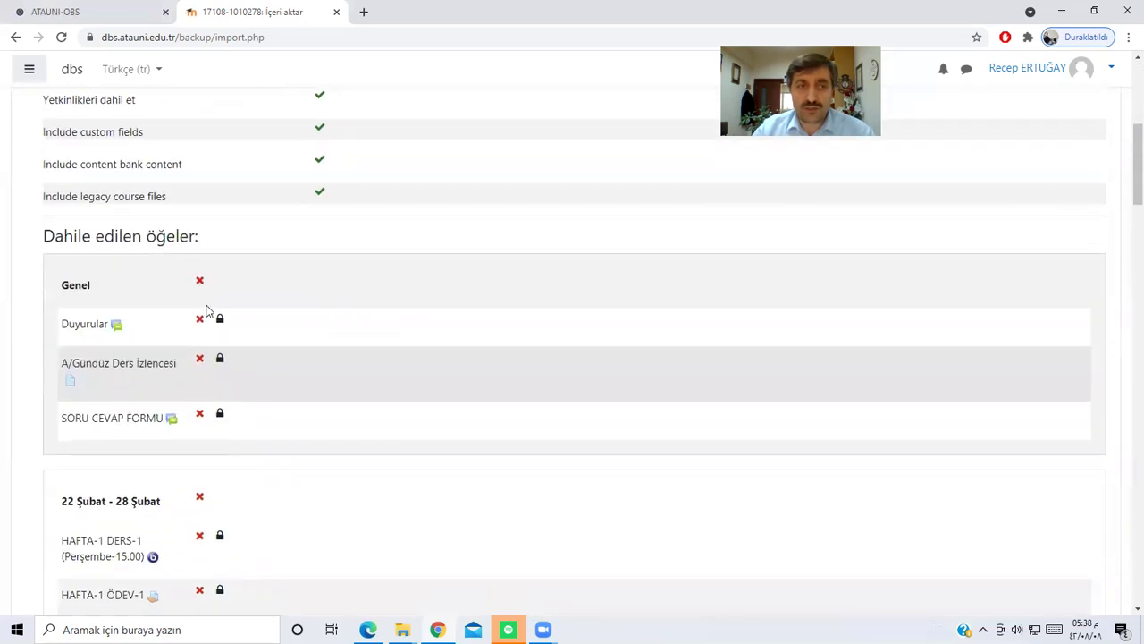
scroll(179, 313, down, 3)
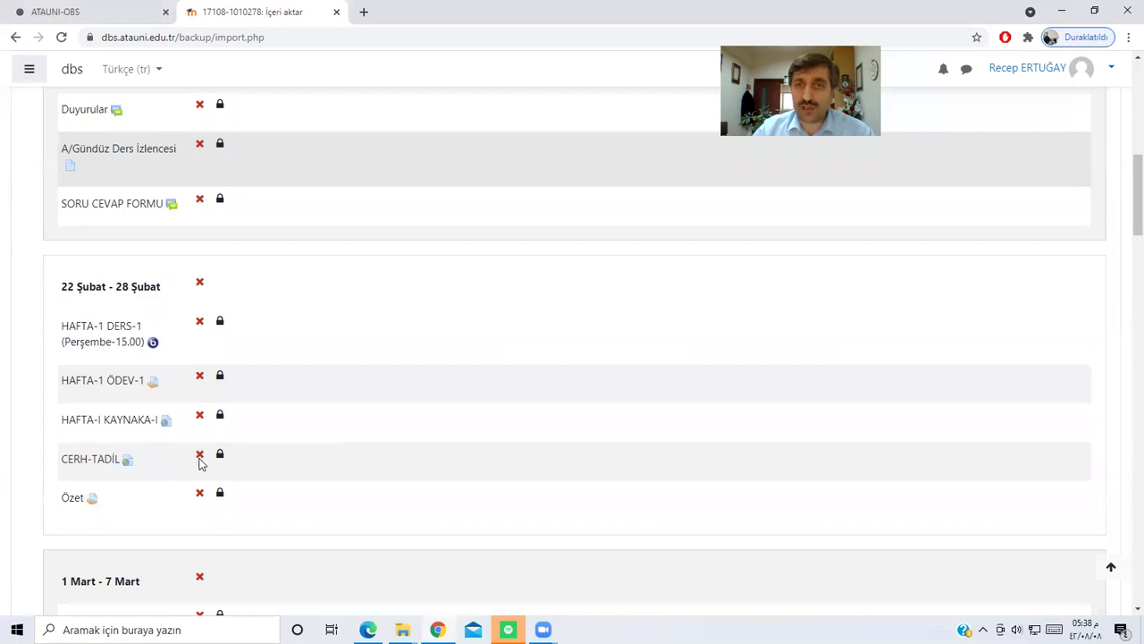
scroll(236, 458, down, 10)
scroll(240, 459, down, 5)
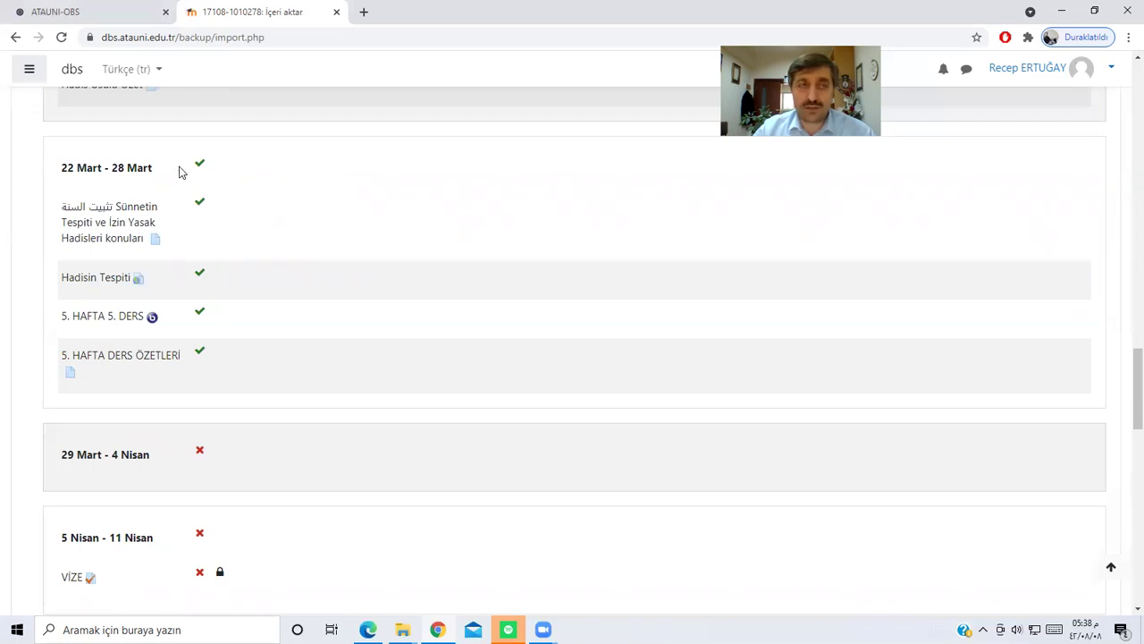
scroll(202, 371, down, 14)
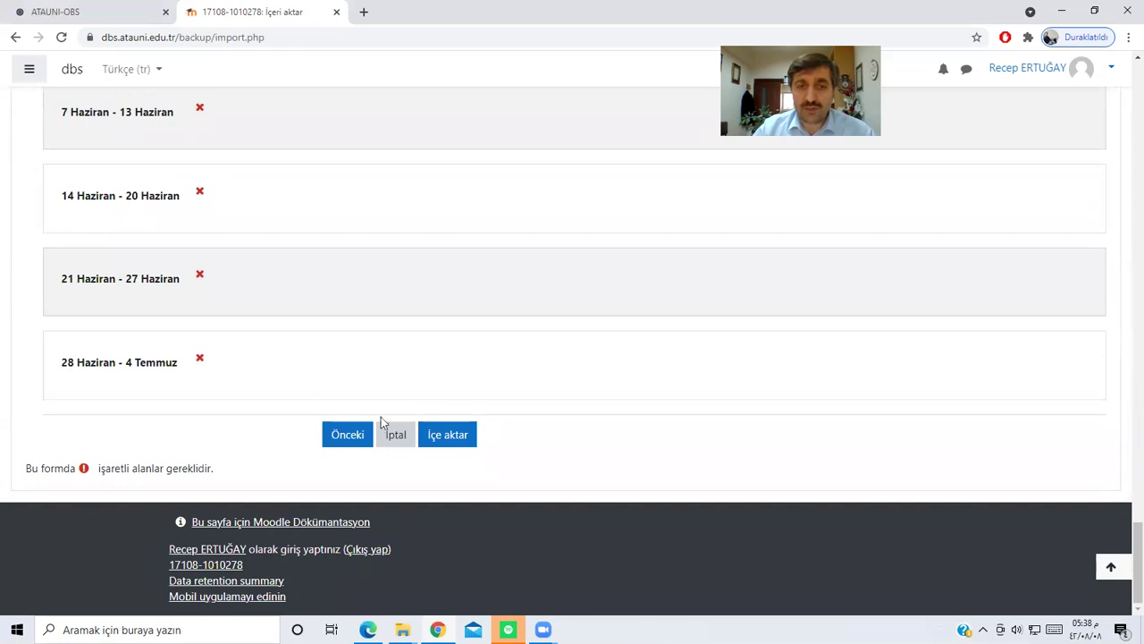
click(449, 436)
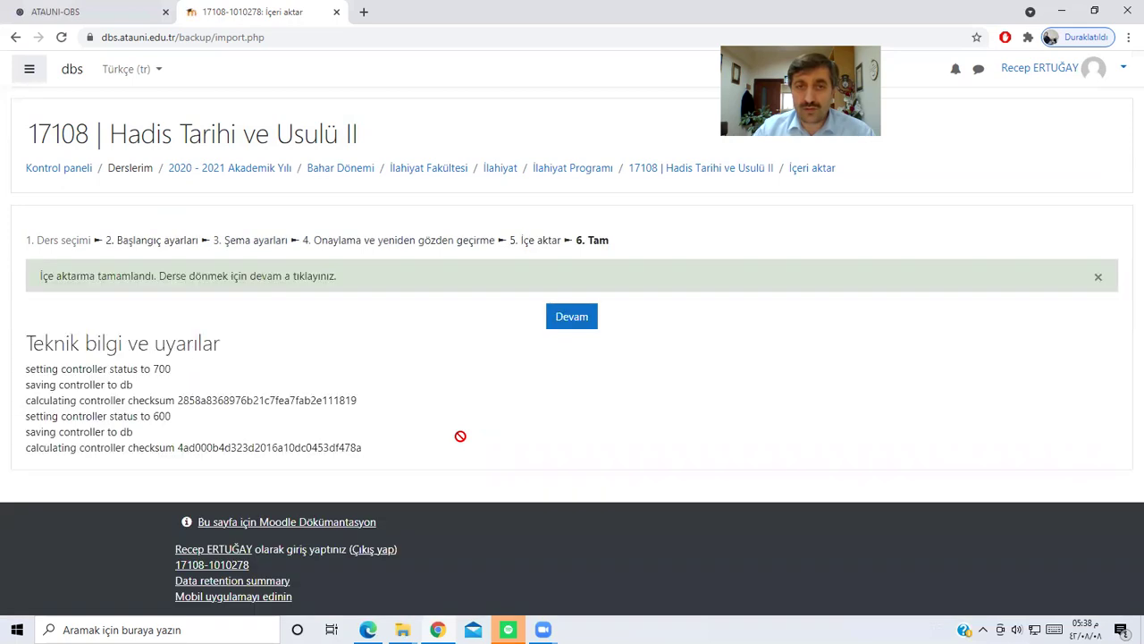
click(575, 317)
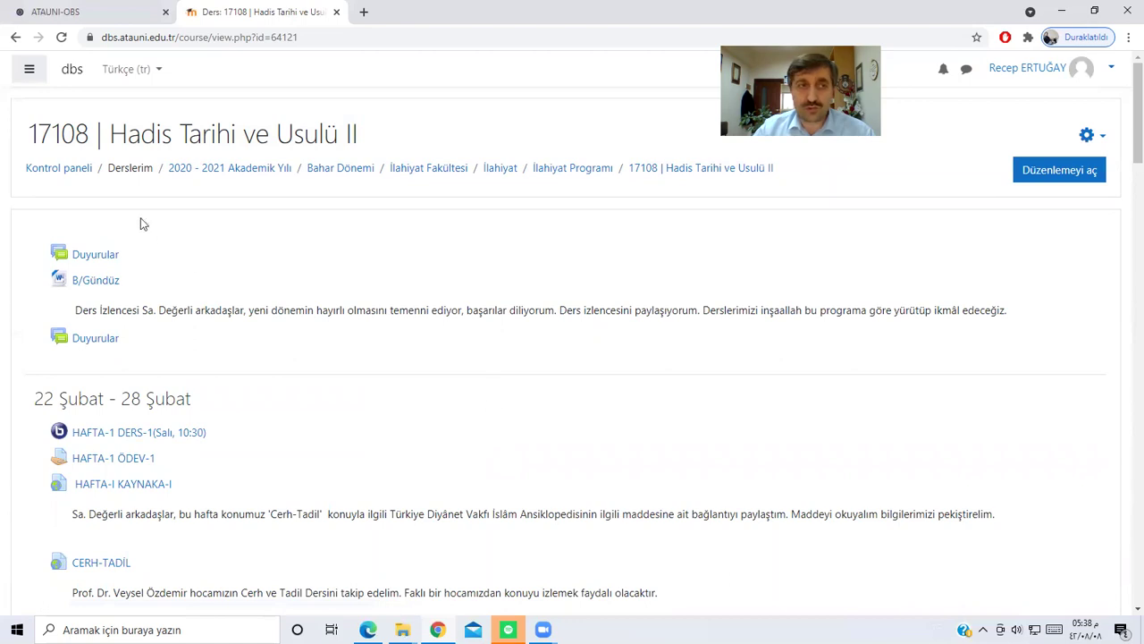
Reopen the second 17108 | Hadis Tarihi ve Usulü II course from the dashboard and check its 22 Mart - 28 Mart content
click(59, 170)
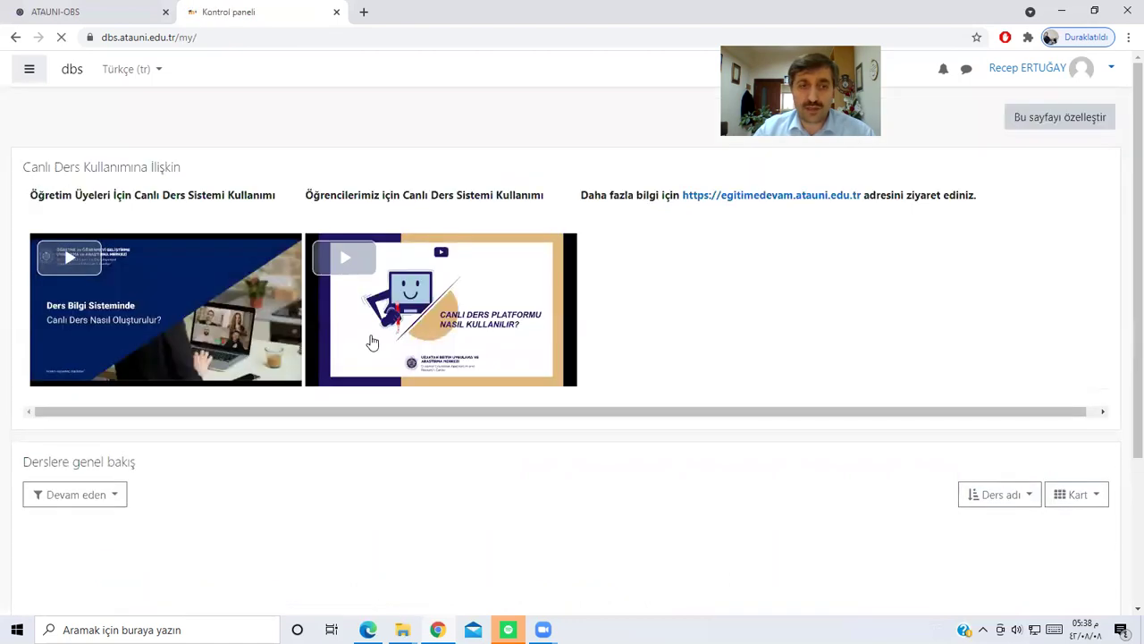
scroll(277, 345, down, 2)
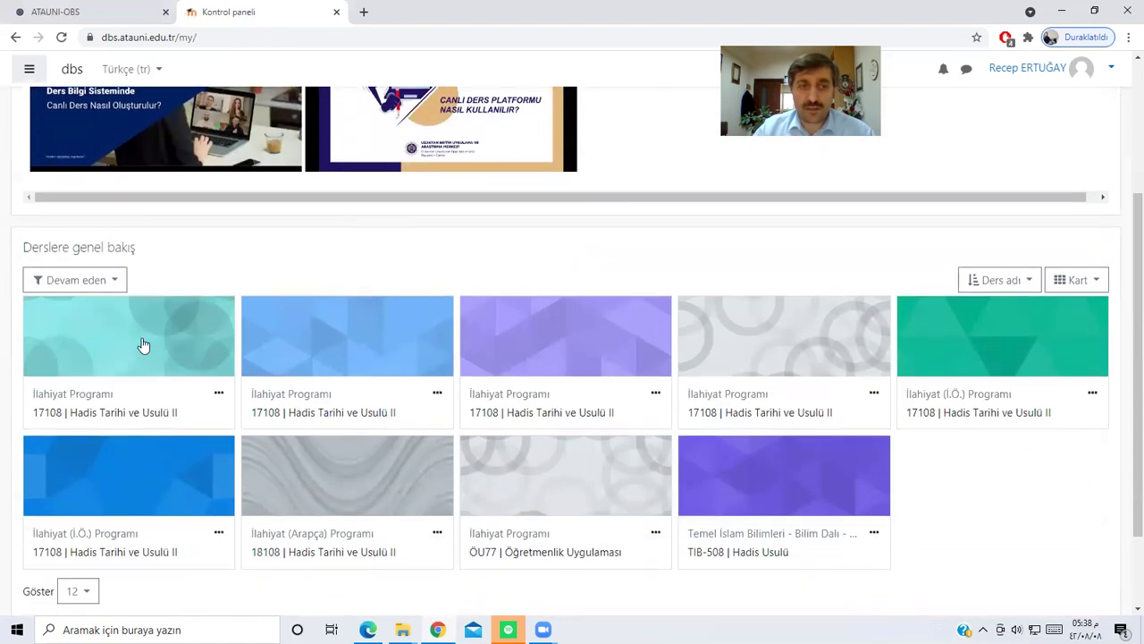
click(350, 347)
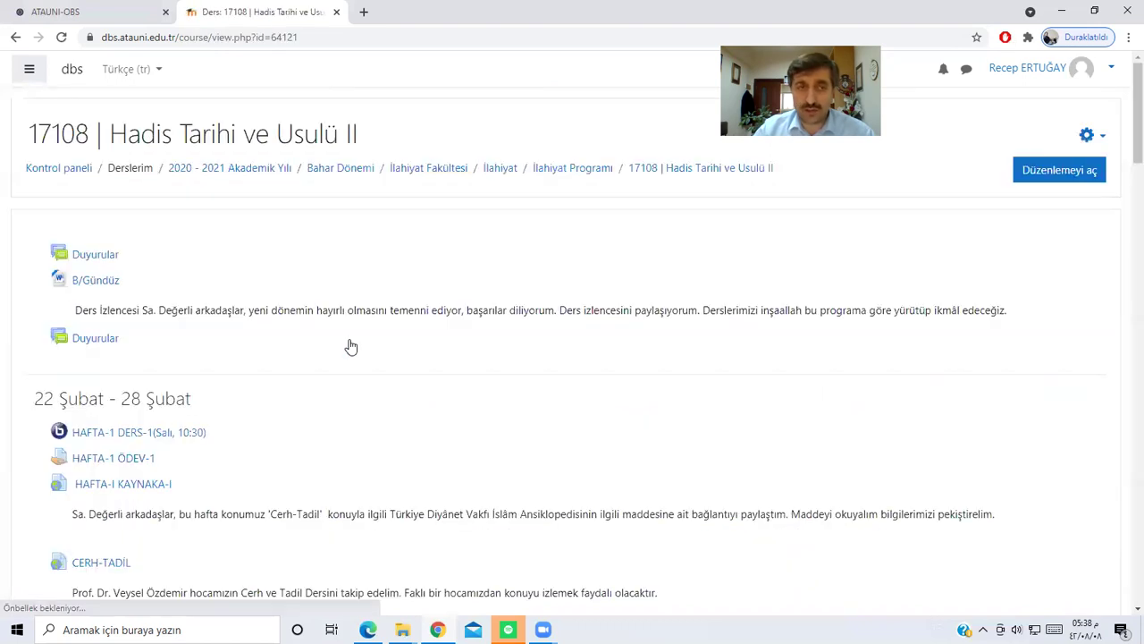
scroll(352, 346, down, 3)
scroll(350, 347, down, 12)
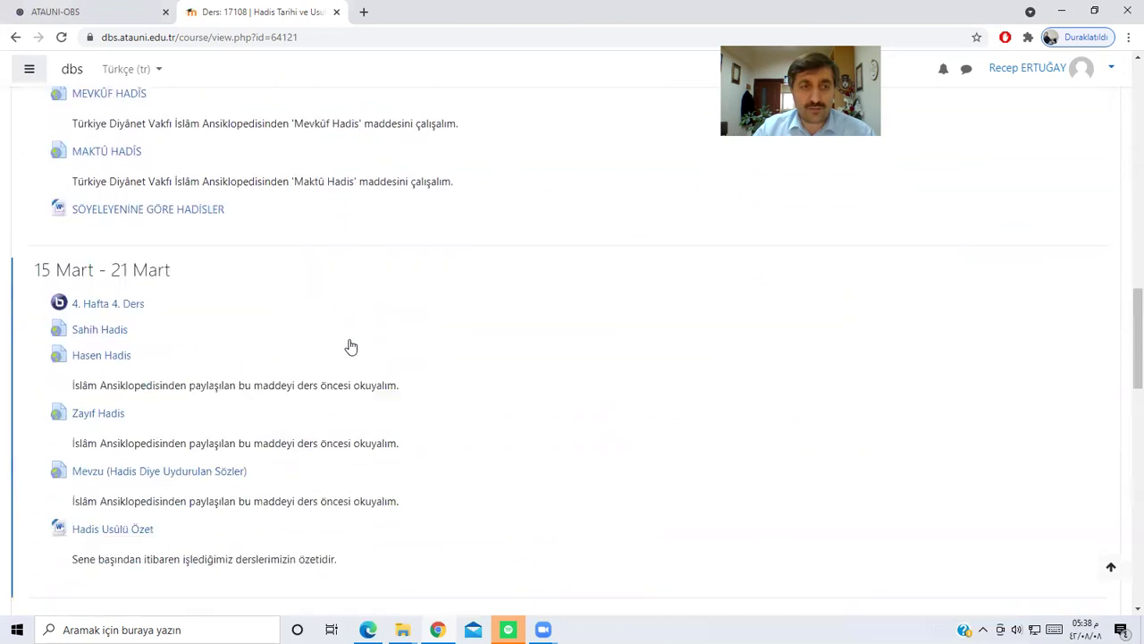
scroll(350, 346, down, 1)
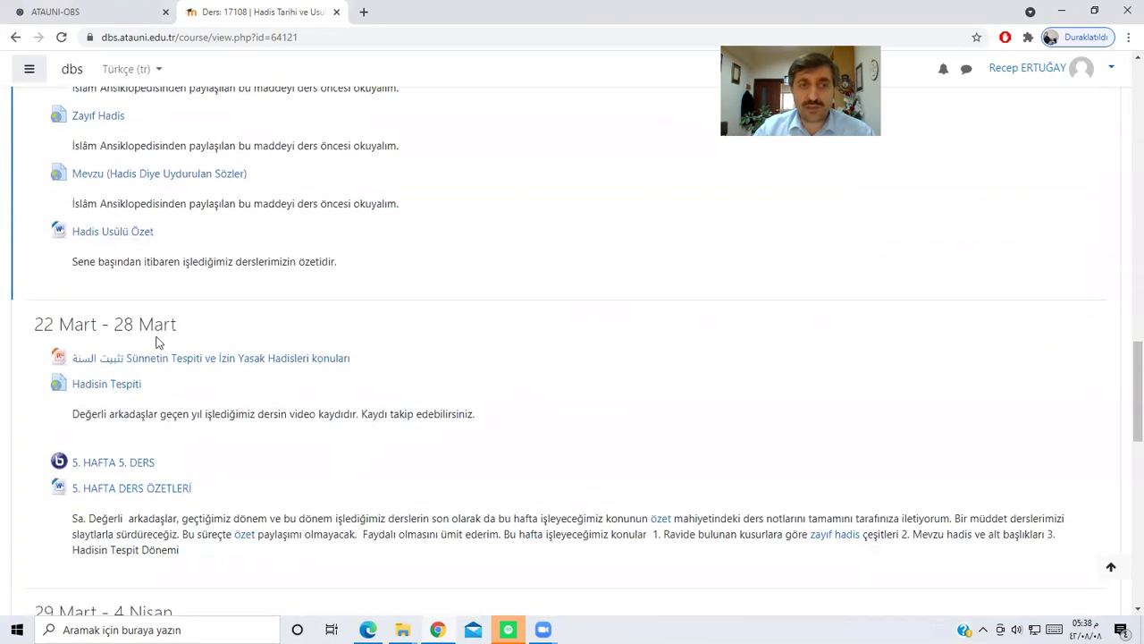
scroll(157, 342, down, 1)
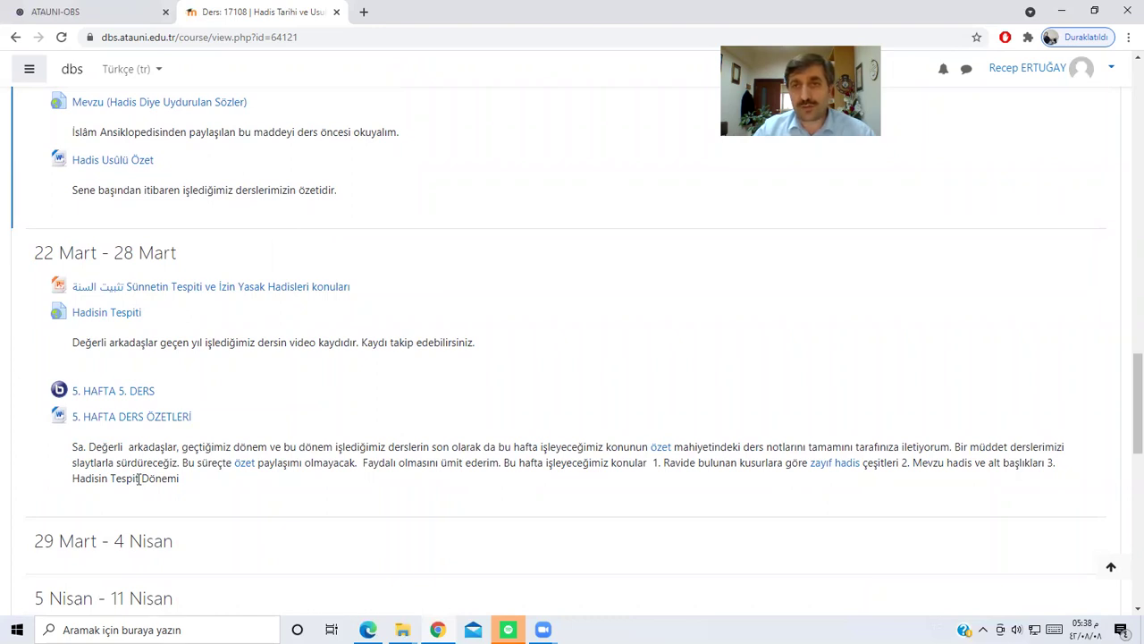
scroll(139, 478, up, 20)
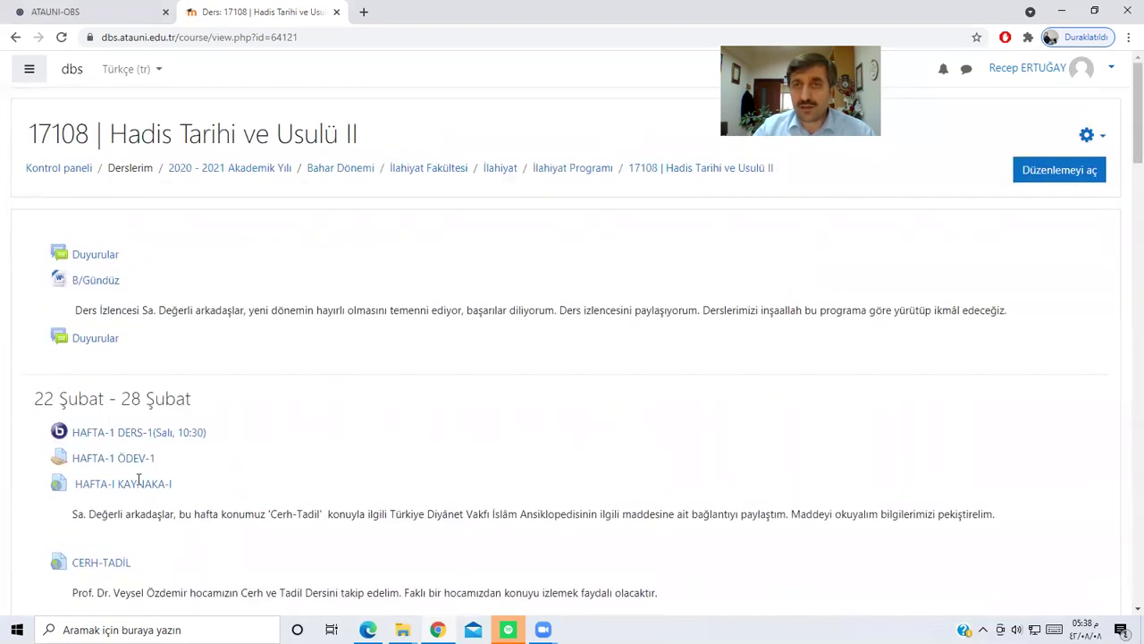
Open the third 17108 | Hadis Tarihi ve Usulü II course from the dashboard and start its content import (İçeri aktar)
click(44, 170)
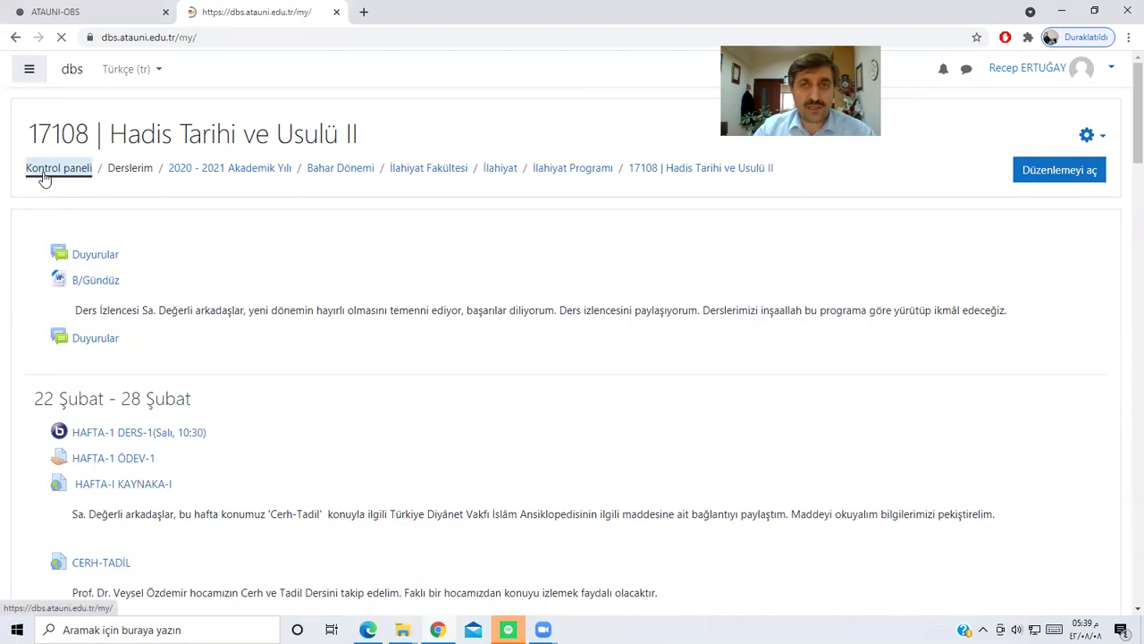
scroll(300, 369, down, 3)
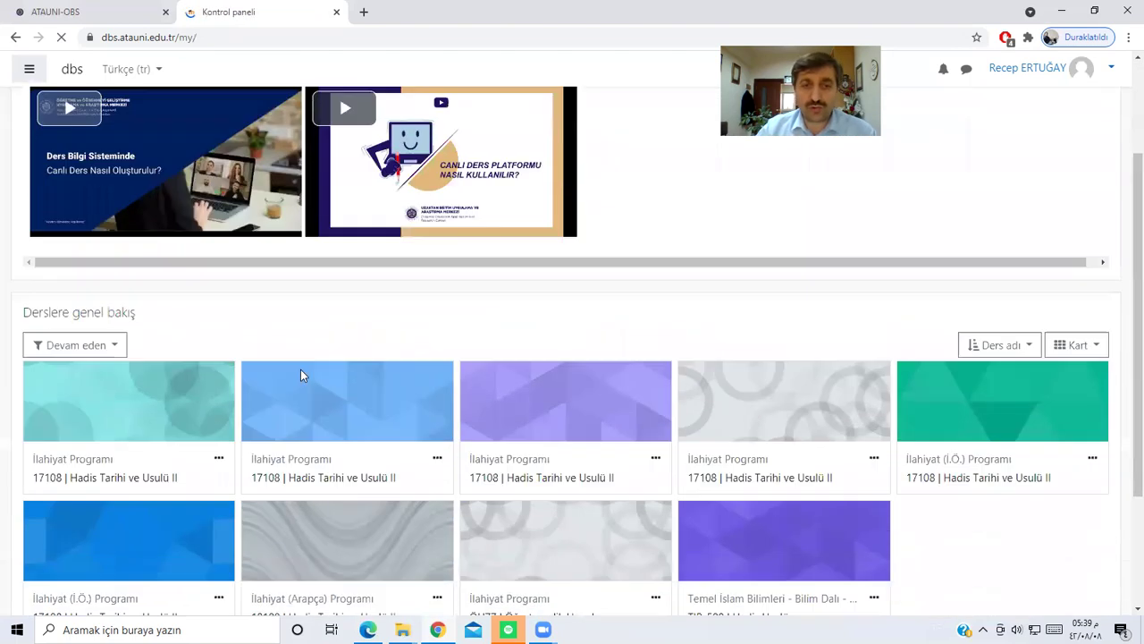
click(555, 349)
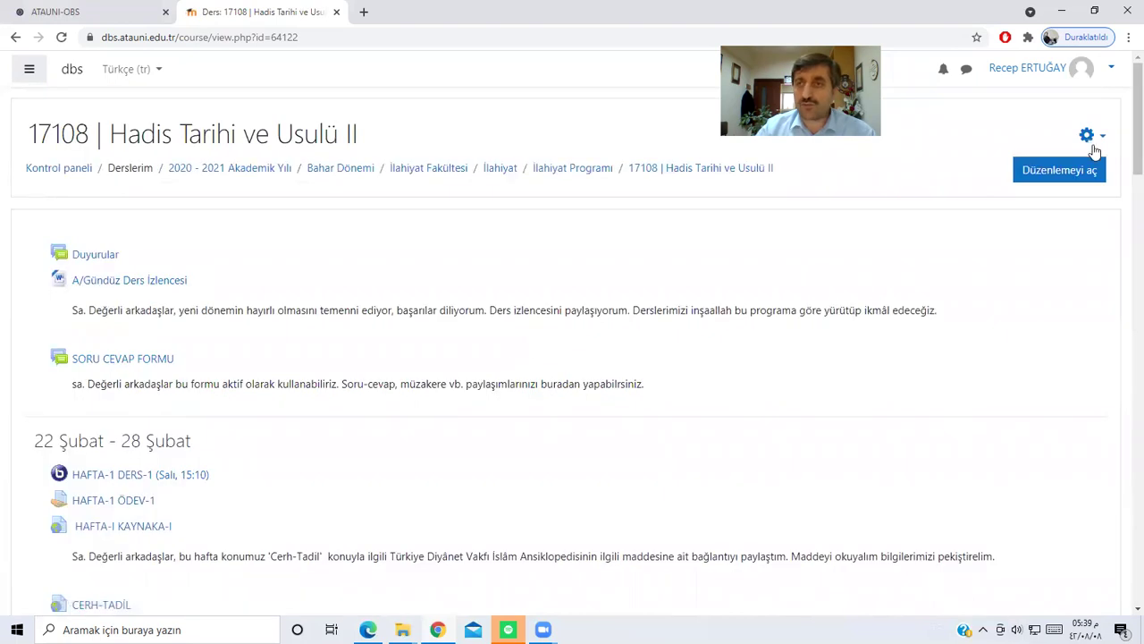
click(1093, 136)
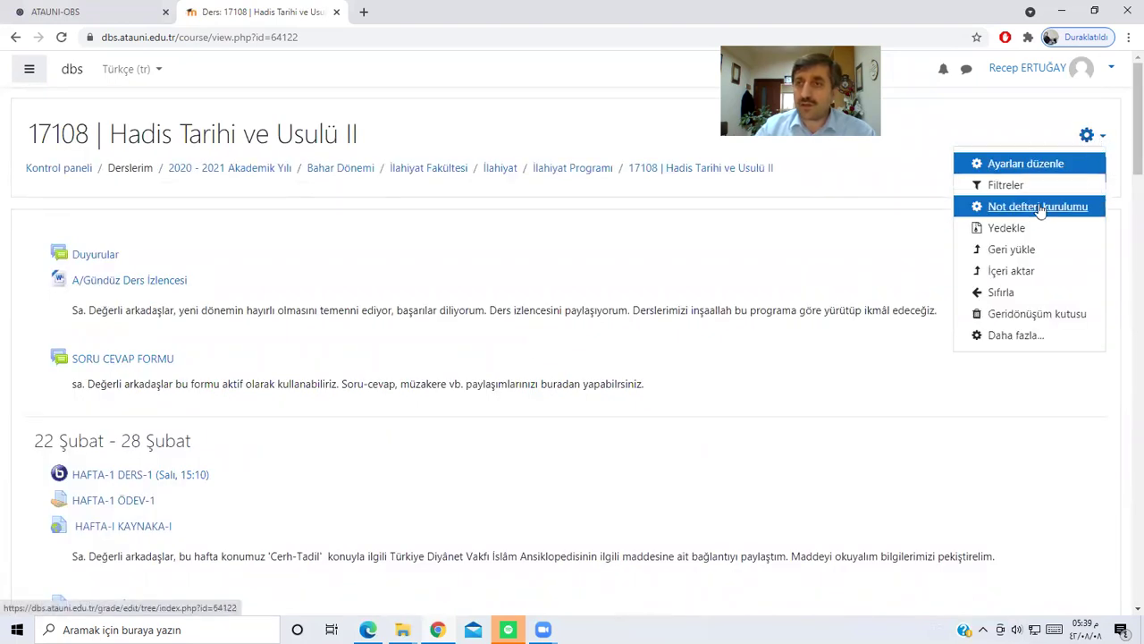
click(1011, 271)
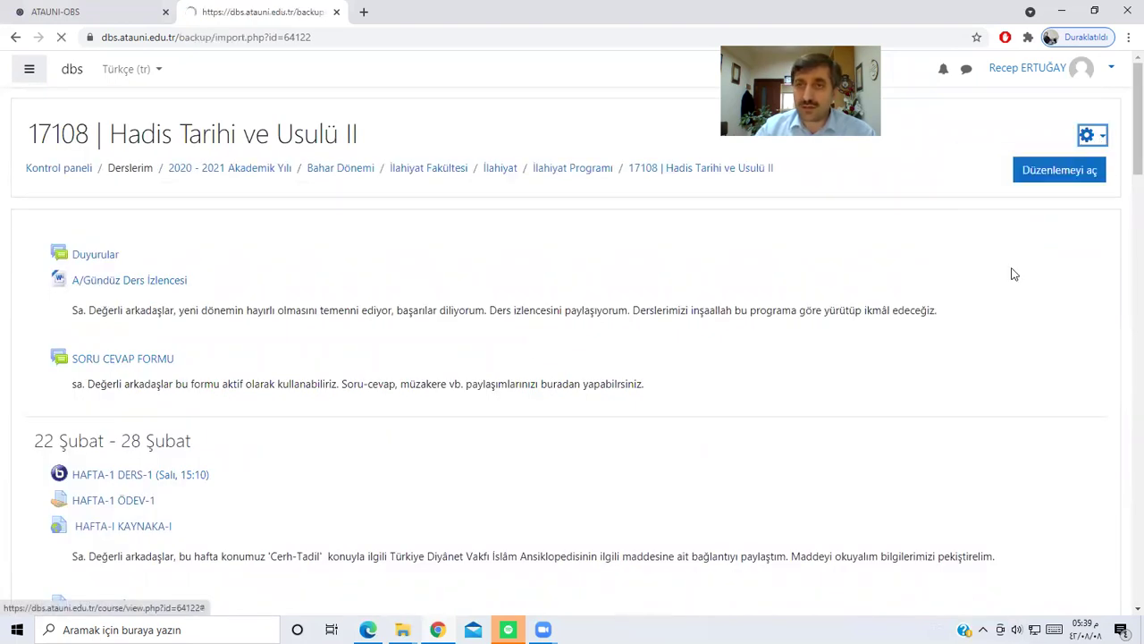
scroll(510, 330, down, 4)
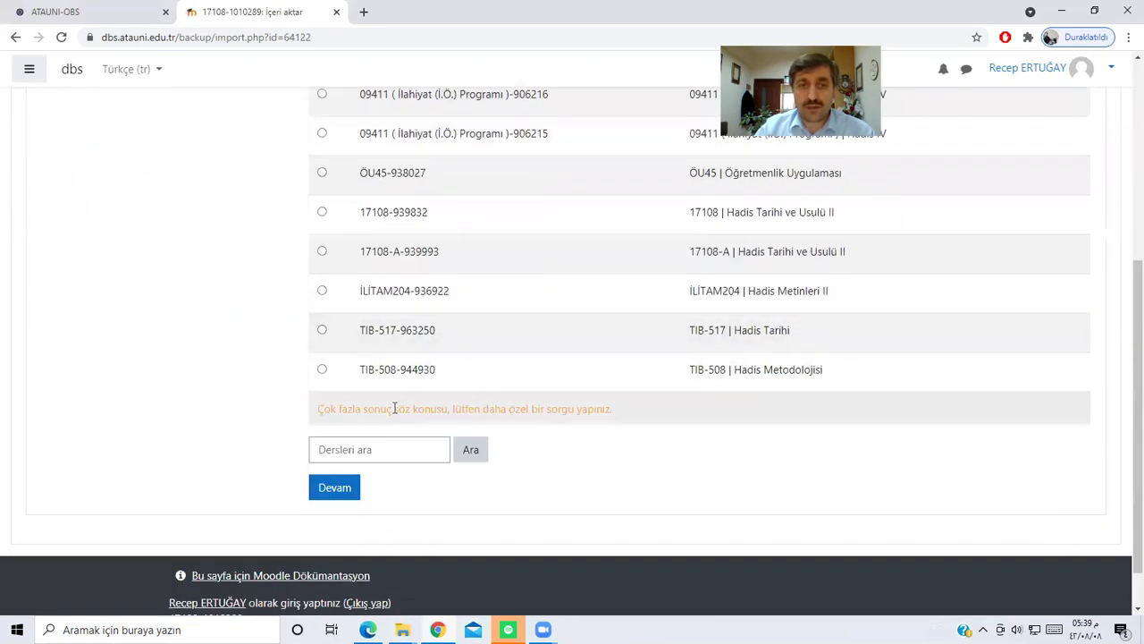
click(366, 447)
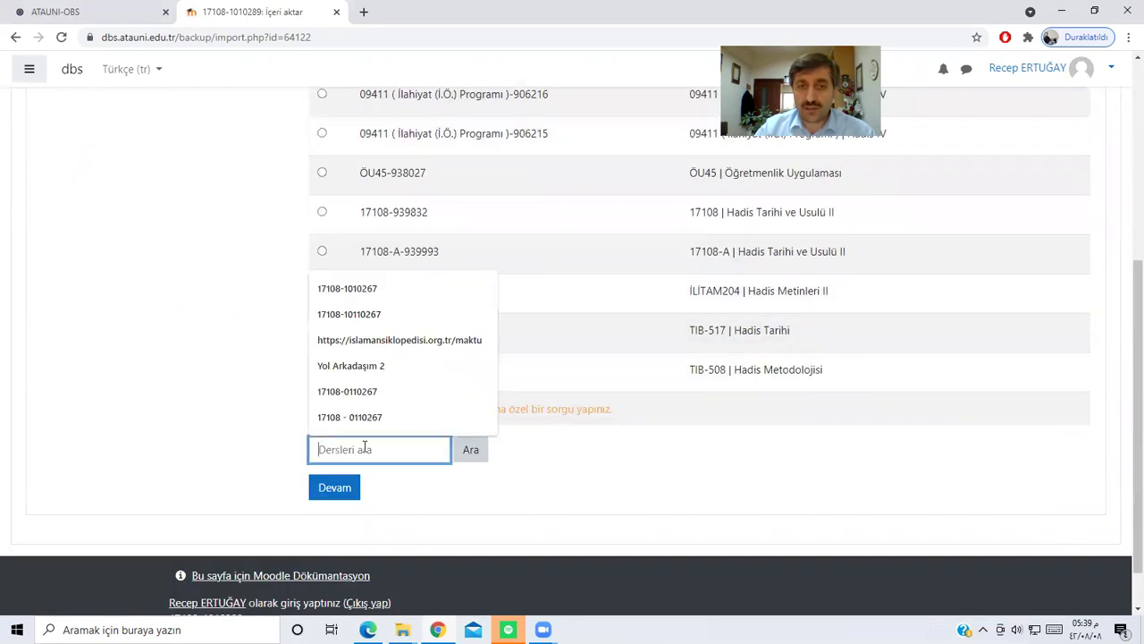
click(359, 293)
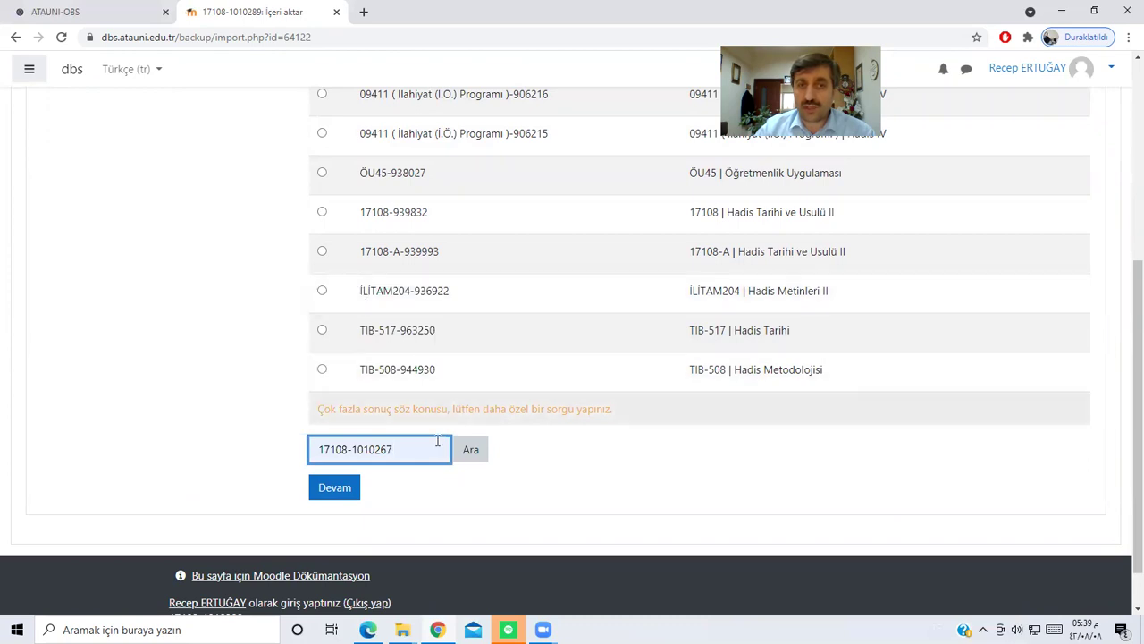
click(471, 456)
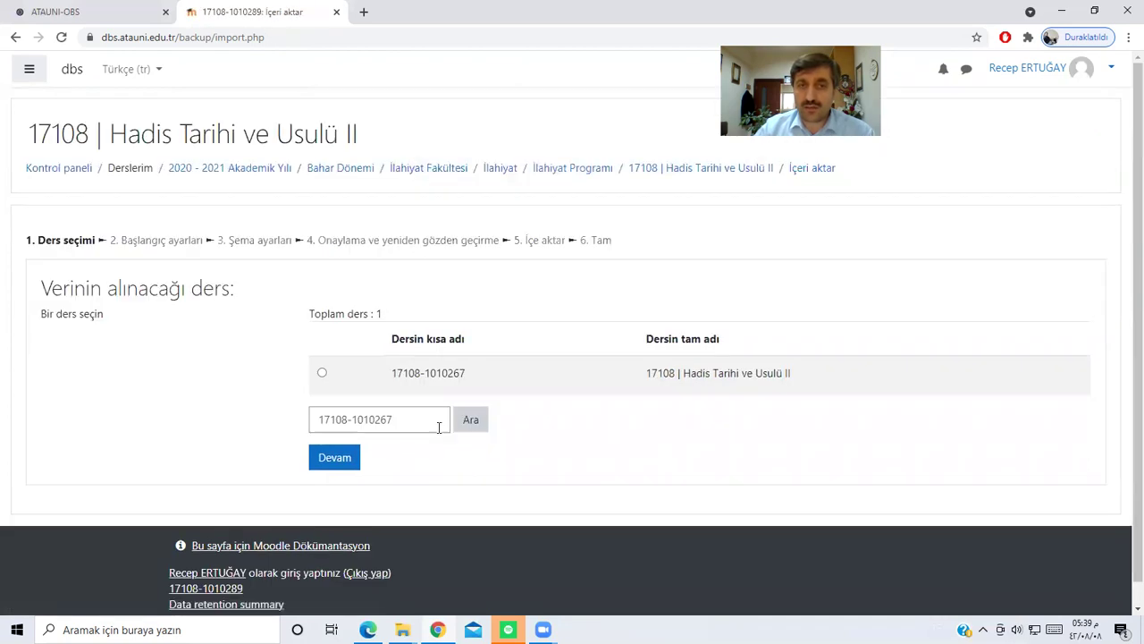
click(322, 372)
click(332, 457)
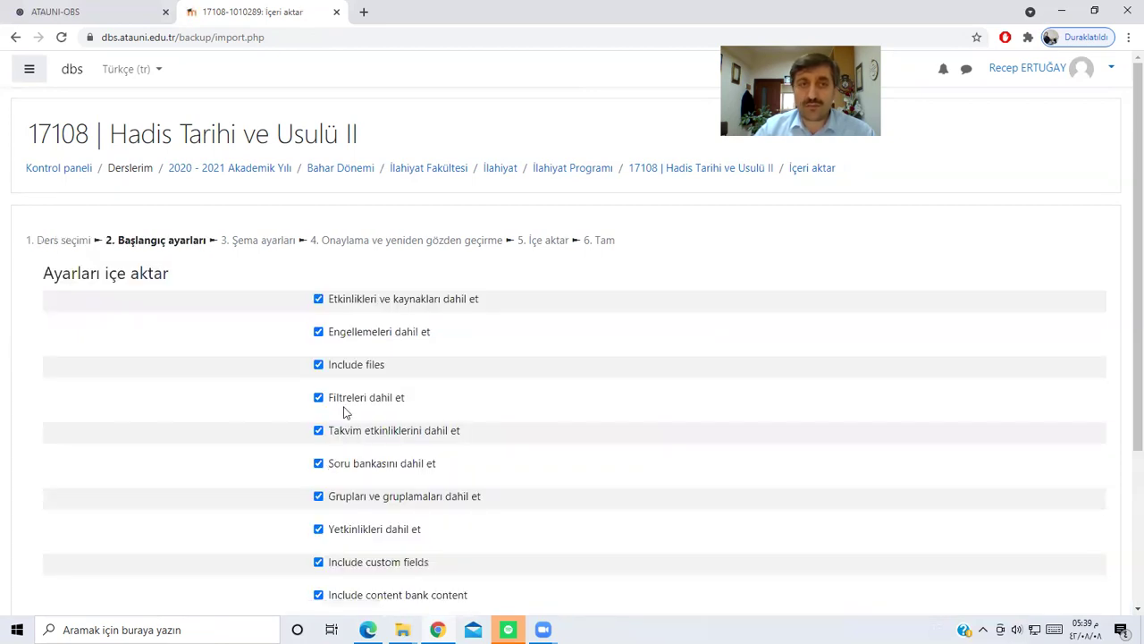
Review the initial import settings, keep all of them included, and continue to the schema settings
scroll(304, 376, down, 1)
scroll(176, 261, up, 1)
scroll(179, 268, down, 2)
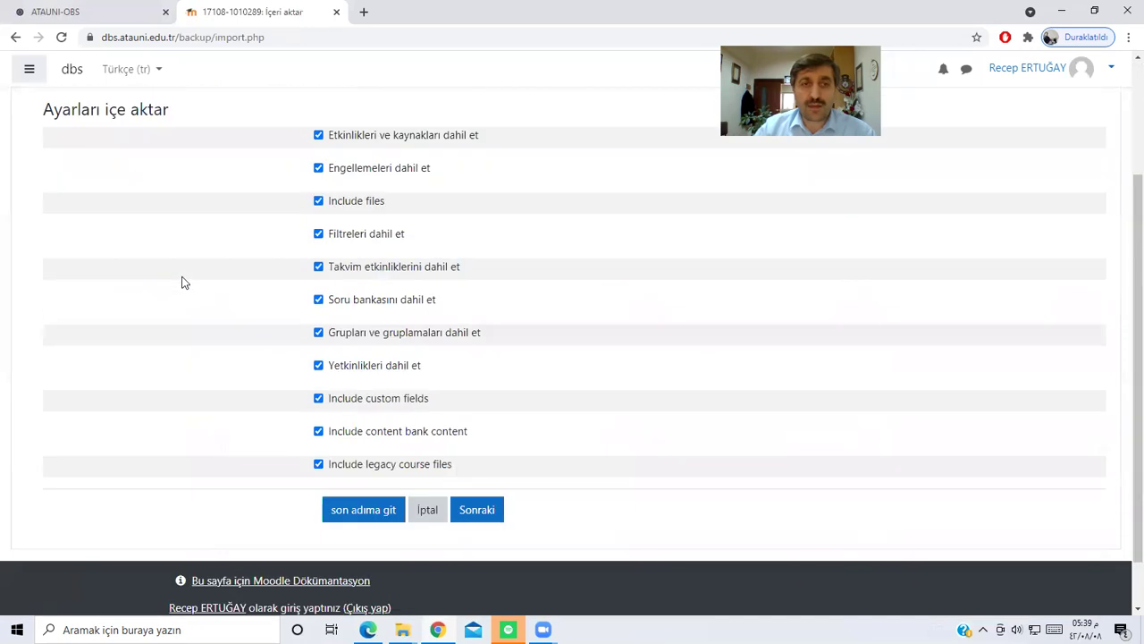
scroll(182, 282, down, 1)
scroll(349, 195, up, 1)
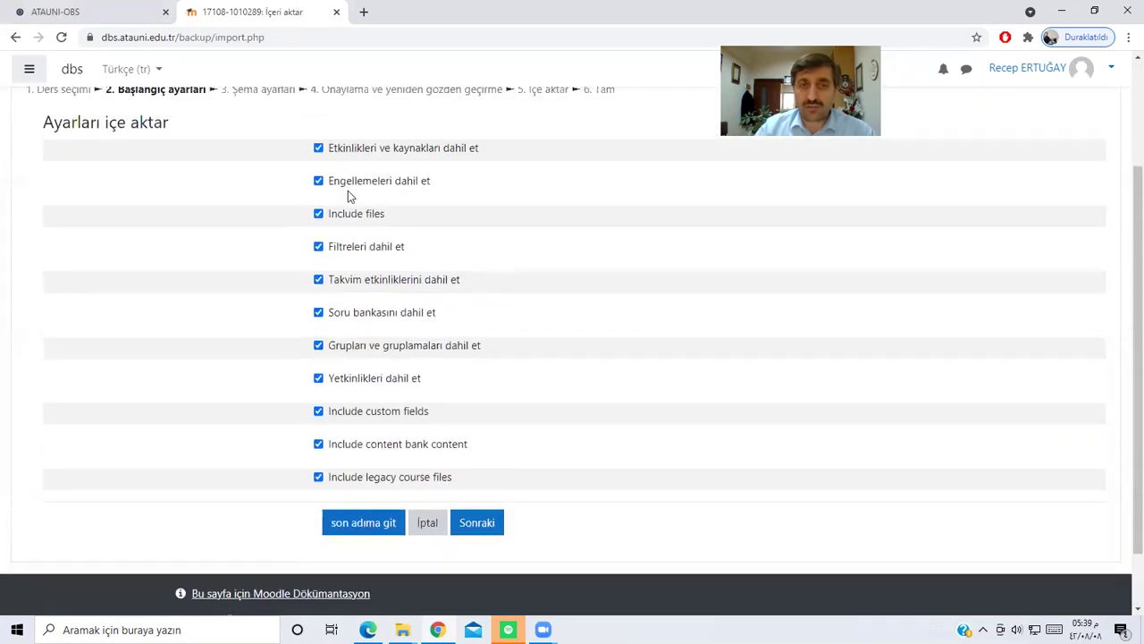
scroll(370, 263, down, 1)
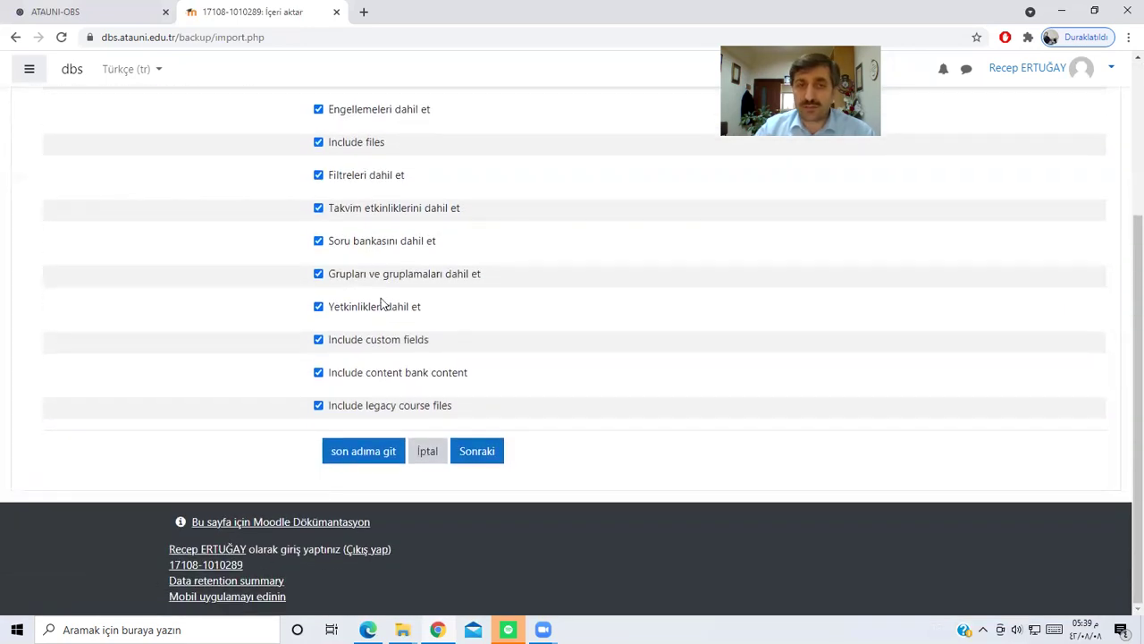
click(475, 450)
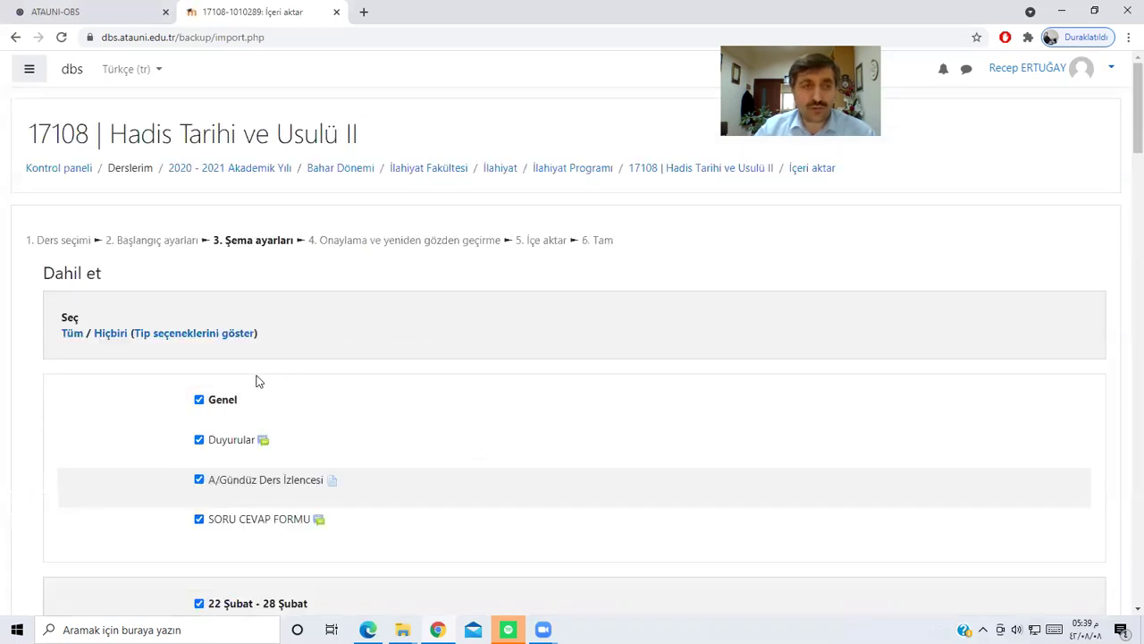
Limit the import to the 22 Mart - 28 Mart week with its four items and continue to the confirmation stage
click(108, 336)
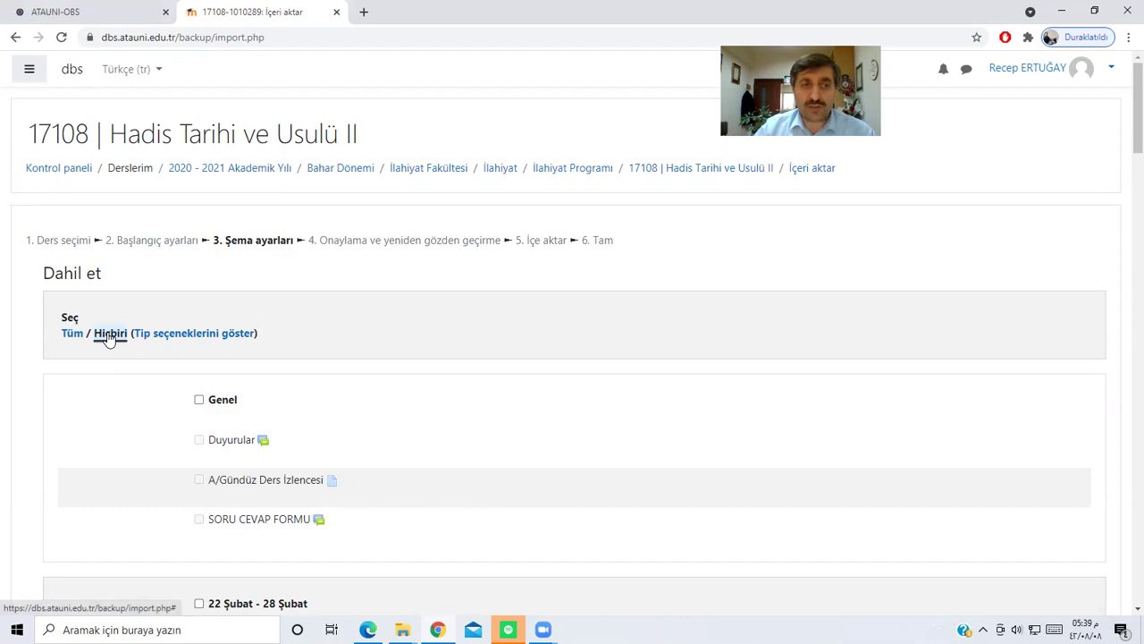
scroll(264, 386, down, 3)
scroll(265, 386, down, 9)
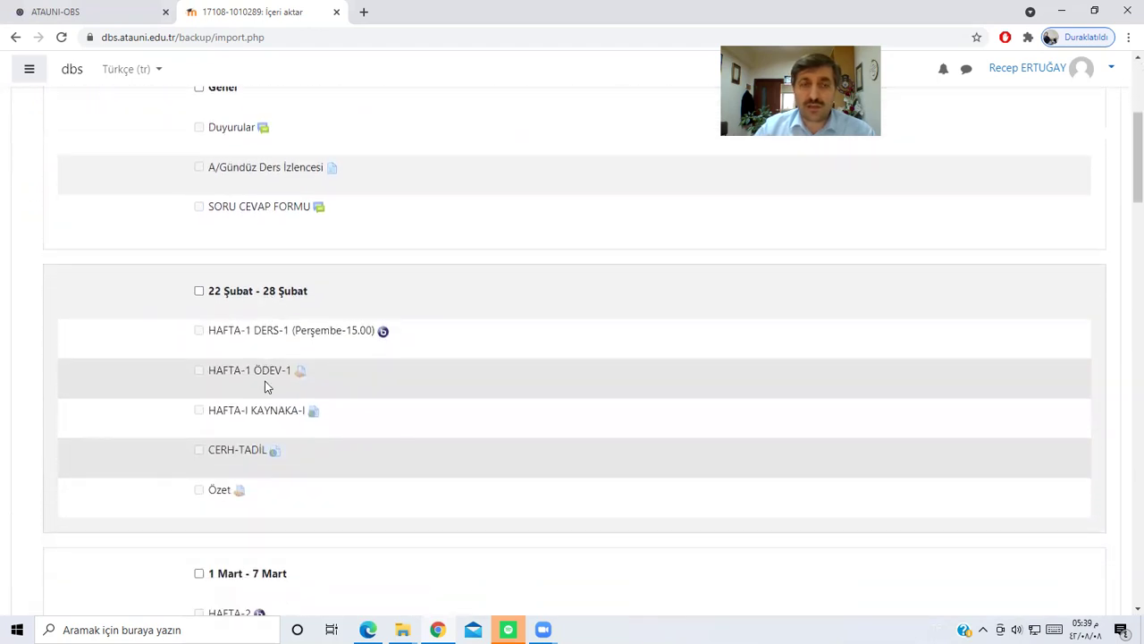
scroll(265, 387, down, 10)
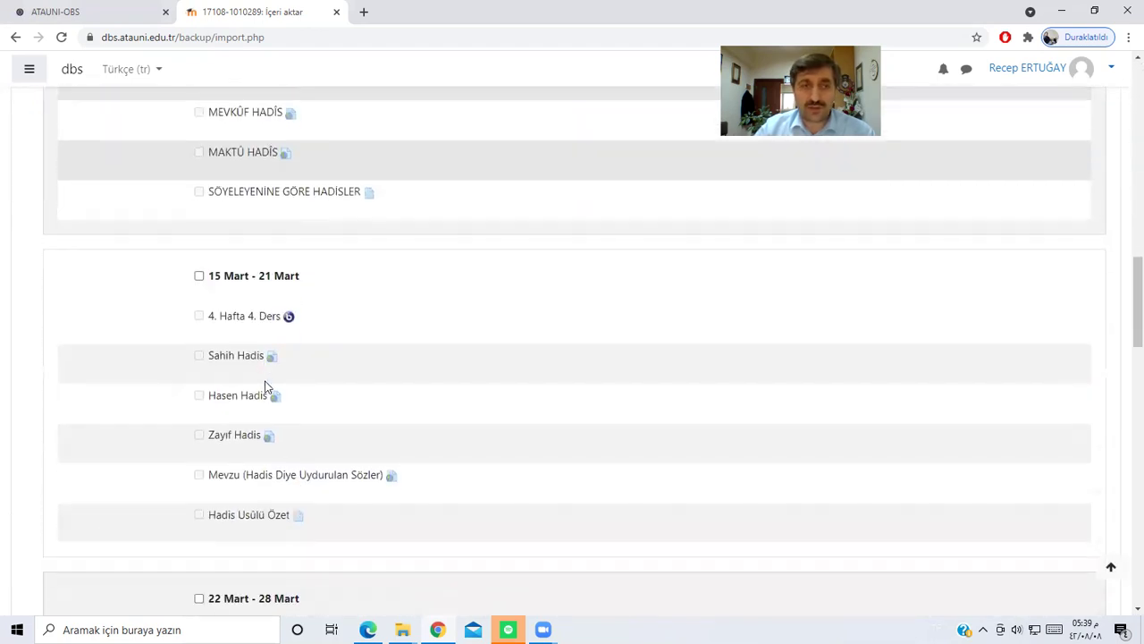
scroll(265, 386, up, 6)
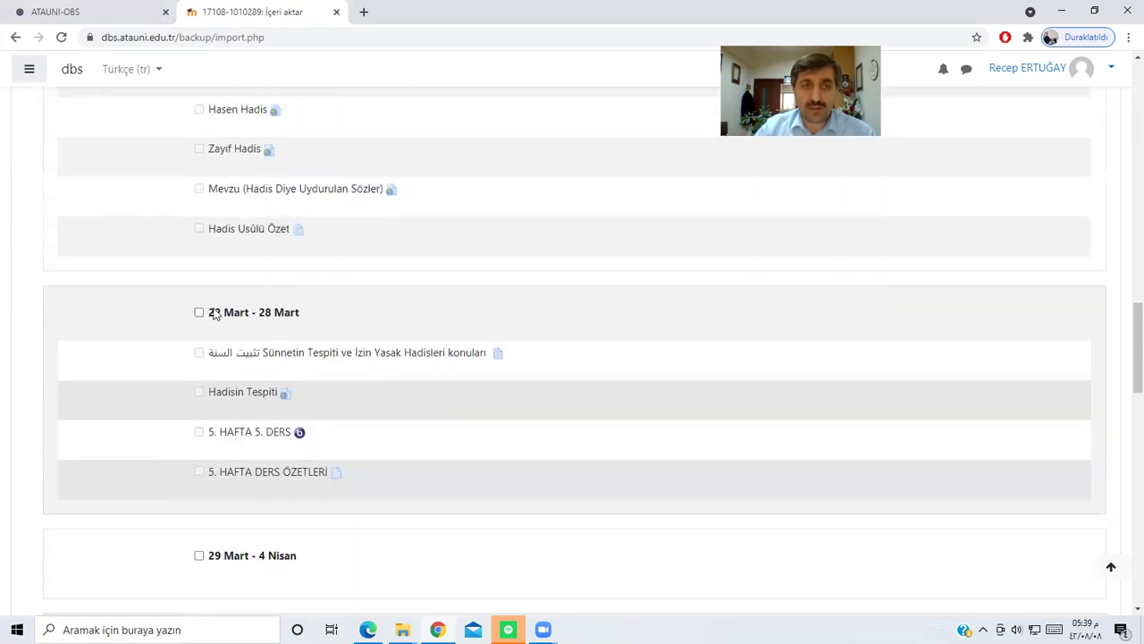
click(198, 312)
click(199, 352)
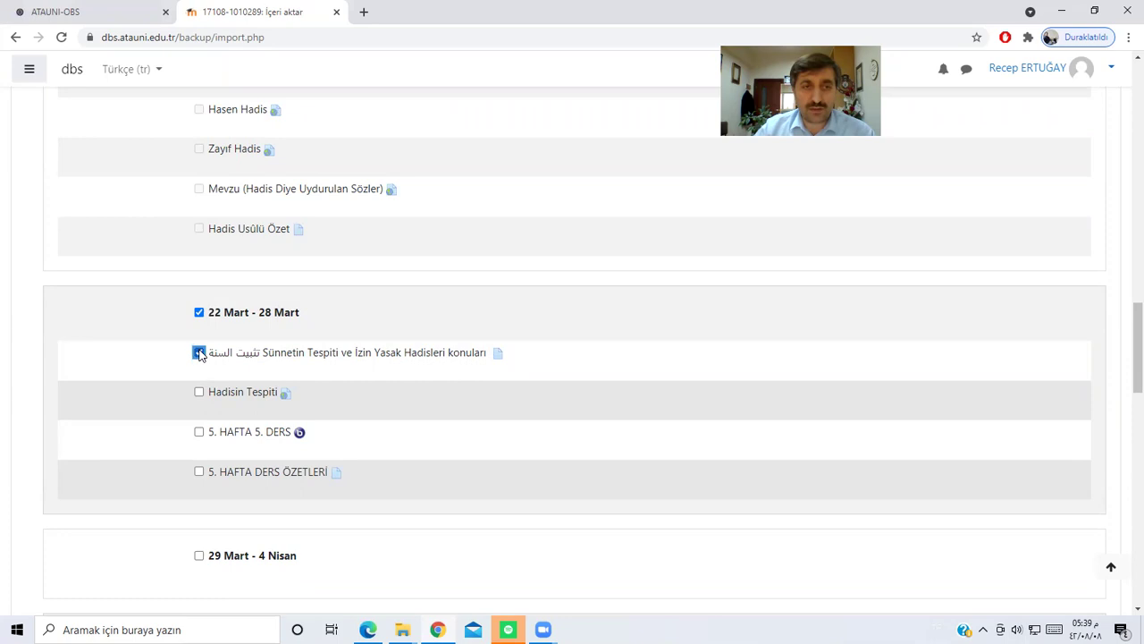
click(200, 393)
click(200, 432)
click(199, 471)
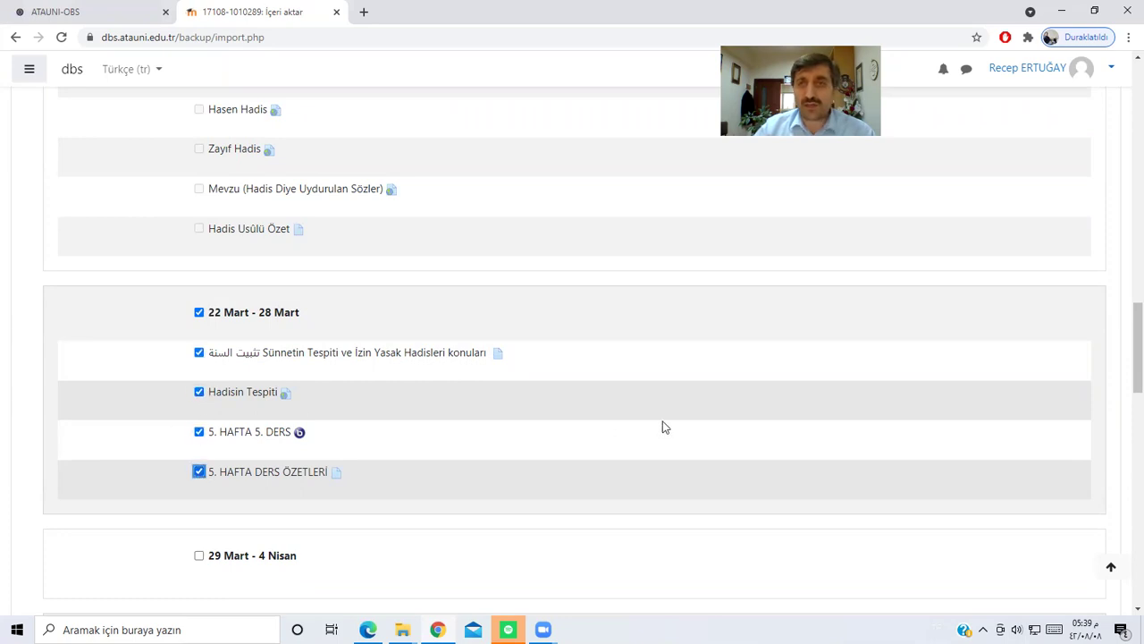
scroll(663, 427, down, 14)
click(447, 454)
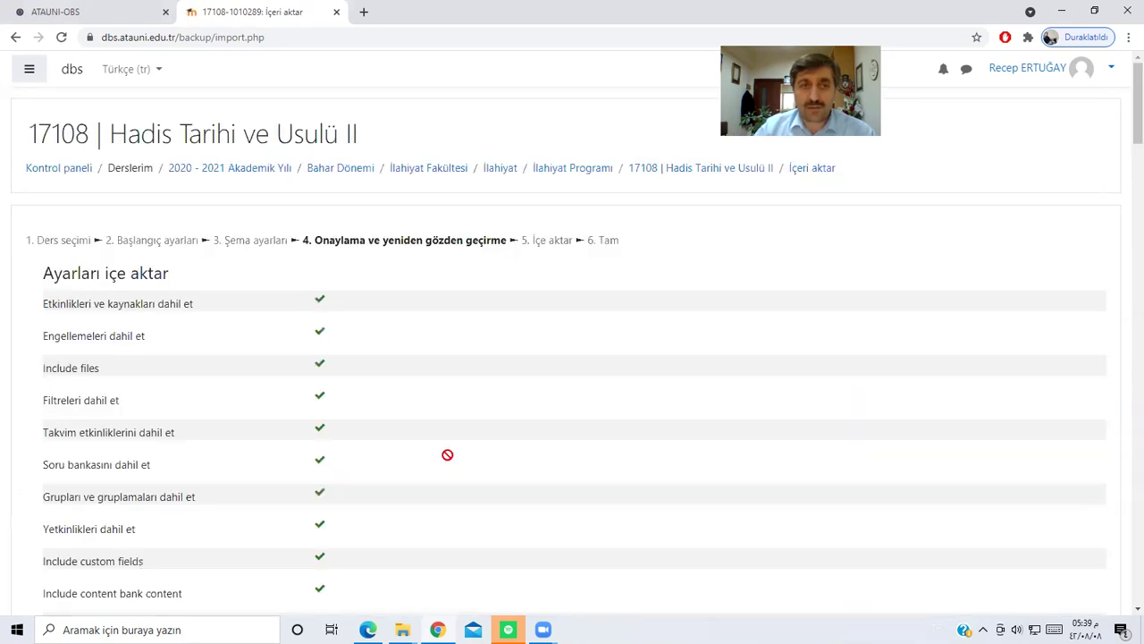
Review the confirmation list to check which settings and items of the 22 Mart - 28 Mart week are included
scroll(447, 454, down, 20)
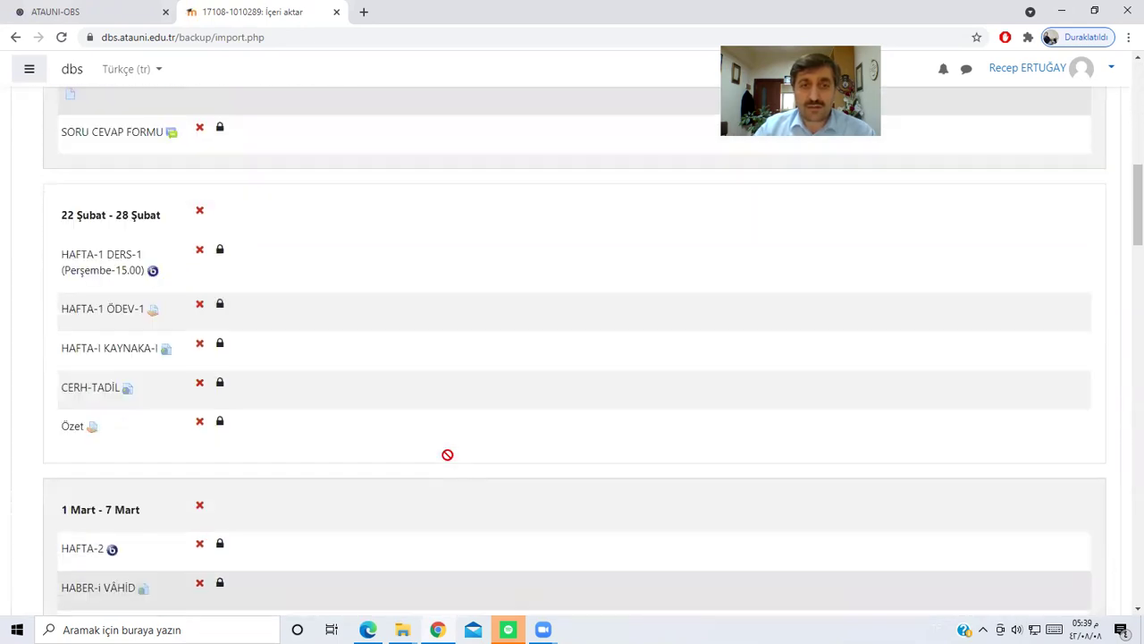
scroll(446, 455, down, 5)
scroll(446, 454, up, 16)
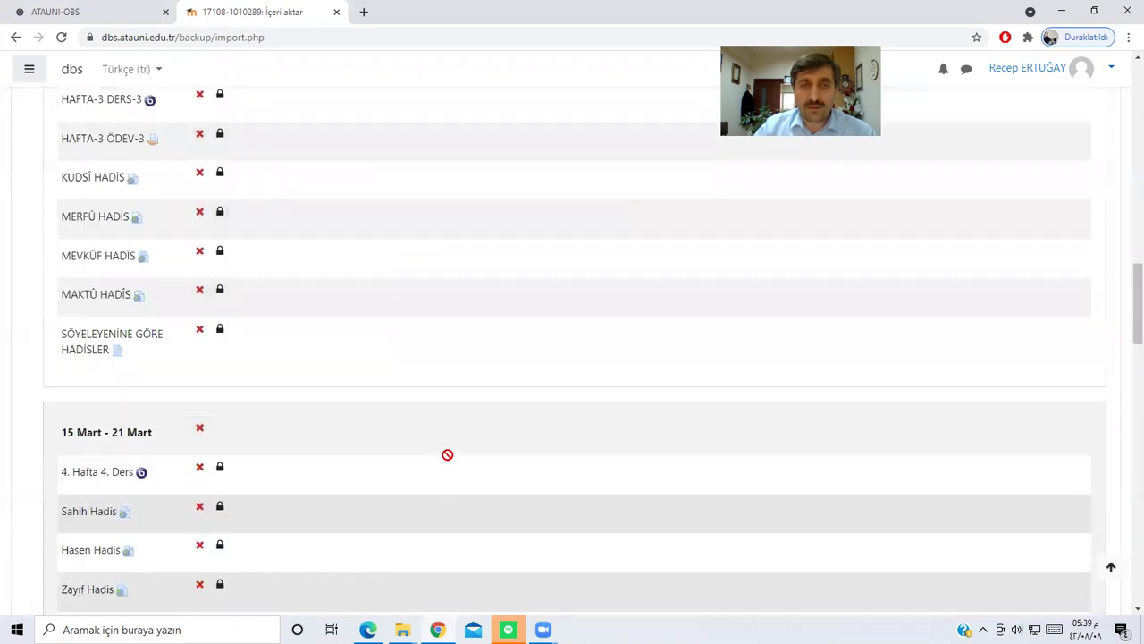
scroll(447, 454, up, 10)
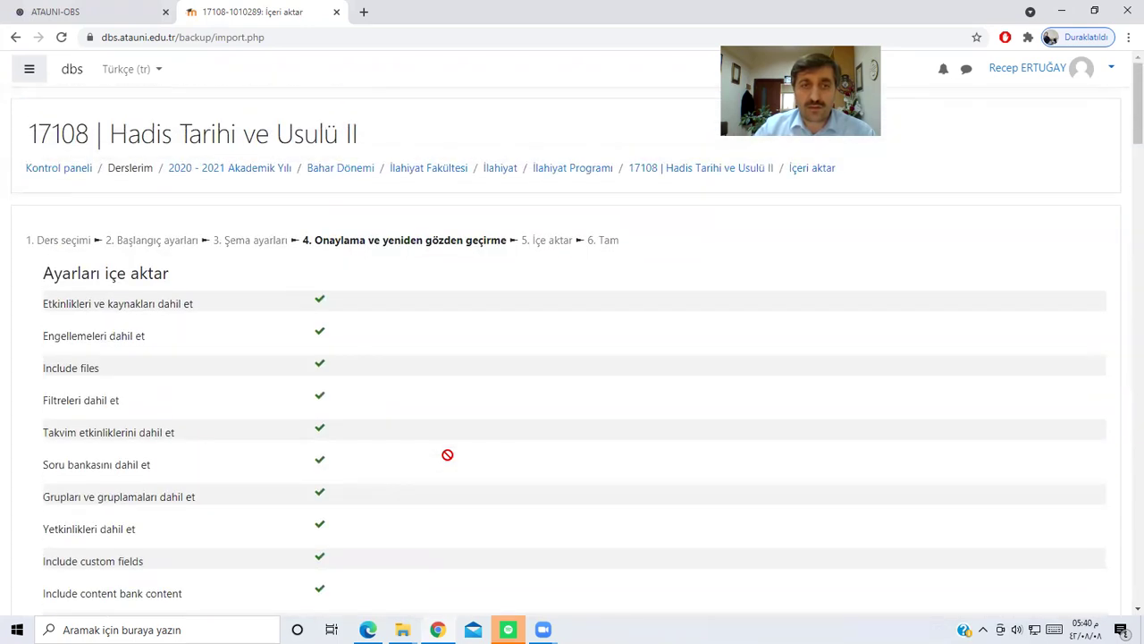
scroll(447, 454, down, 4)
scroll(447, 454, up, 3)
scroll(247, 339, down, 3)
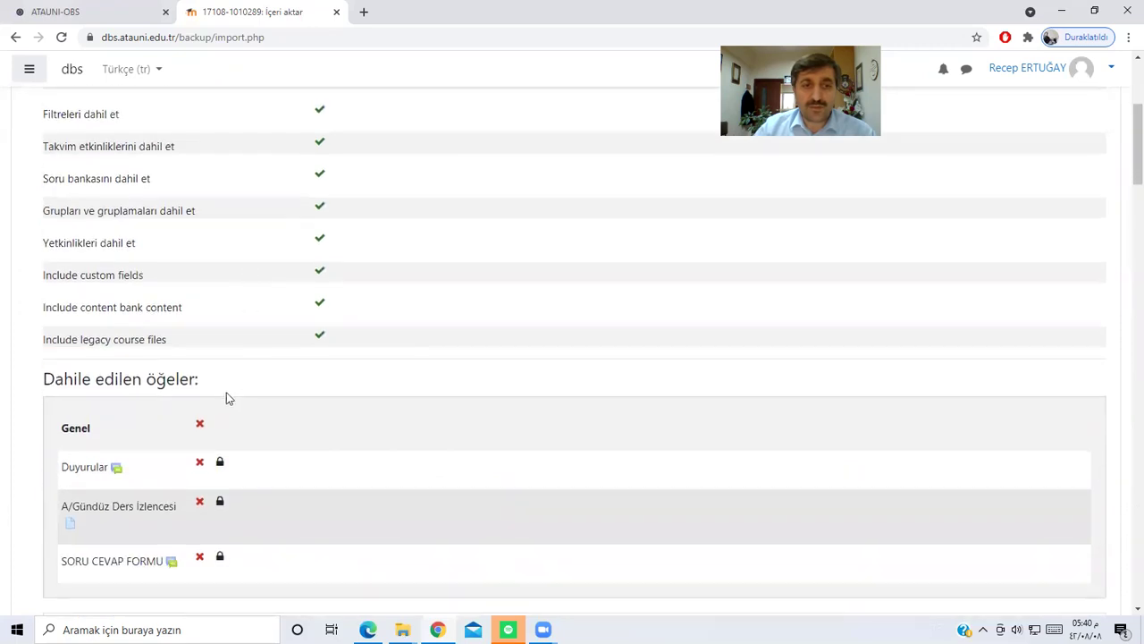
scroll(220, 410, down, 15)
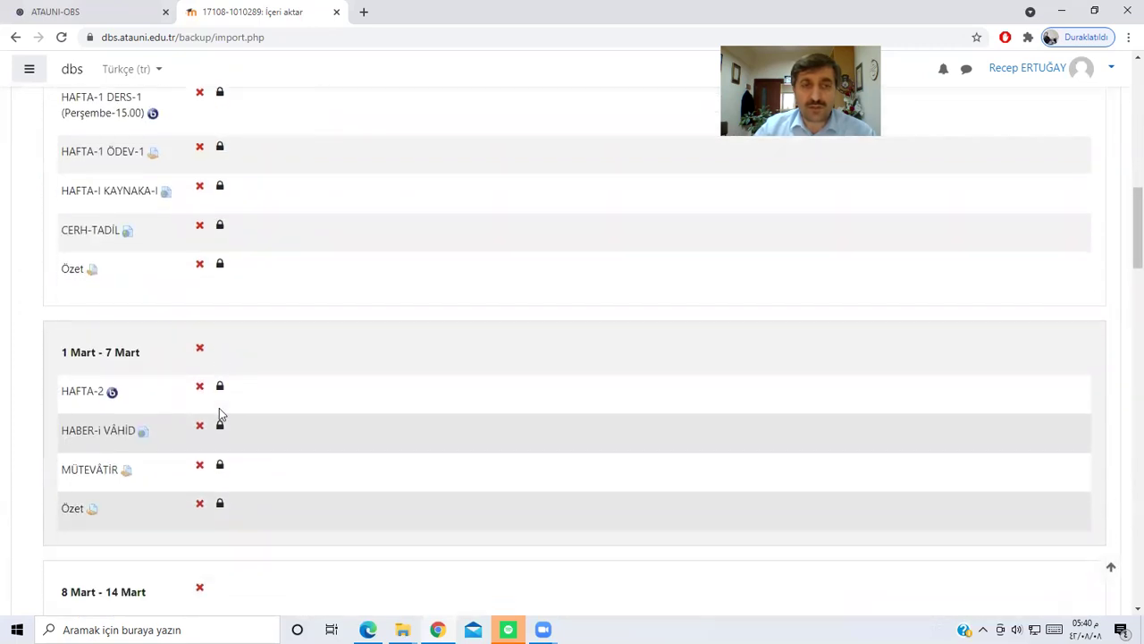
scroll(219, 408, down, 10)
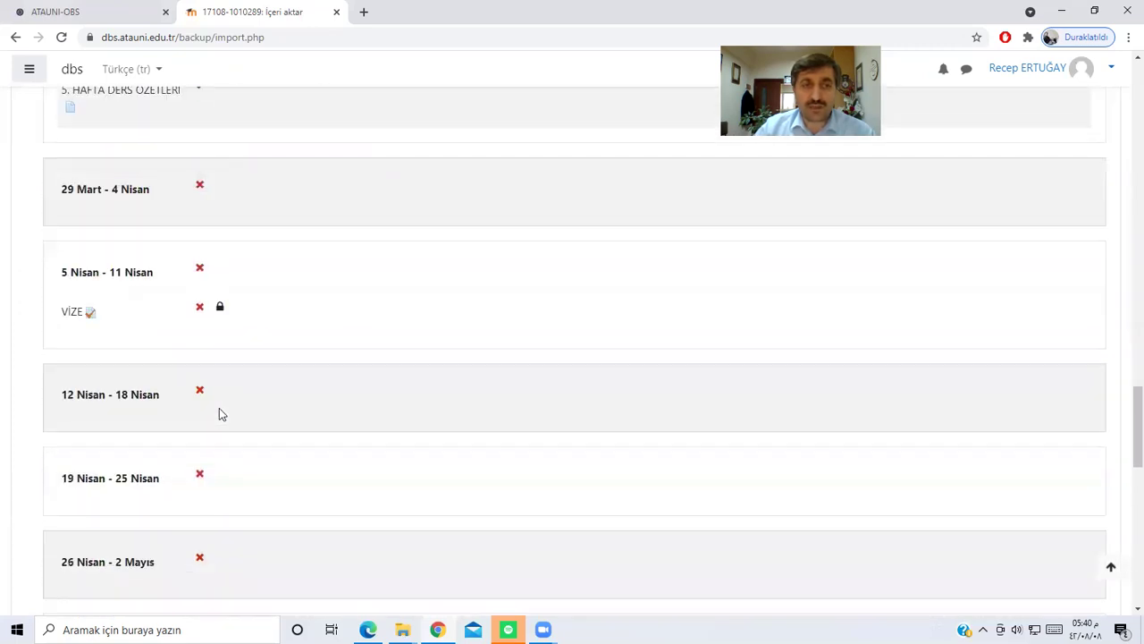
scroll(219, 408, up, 4)
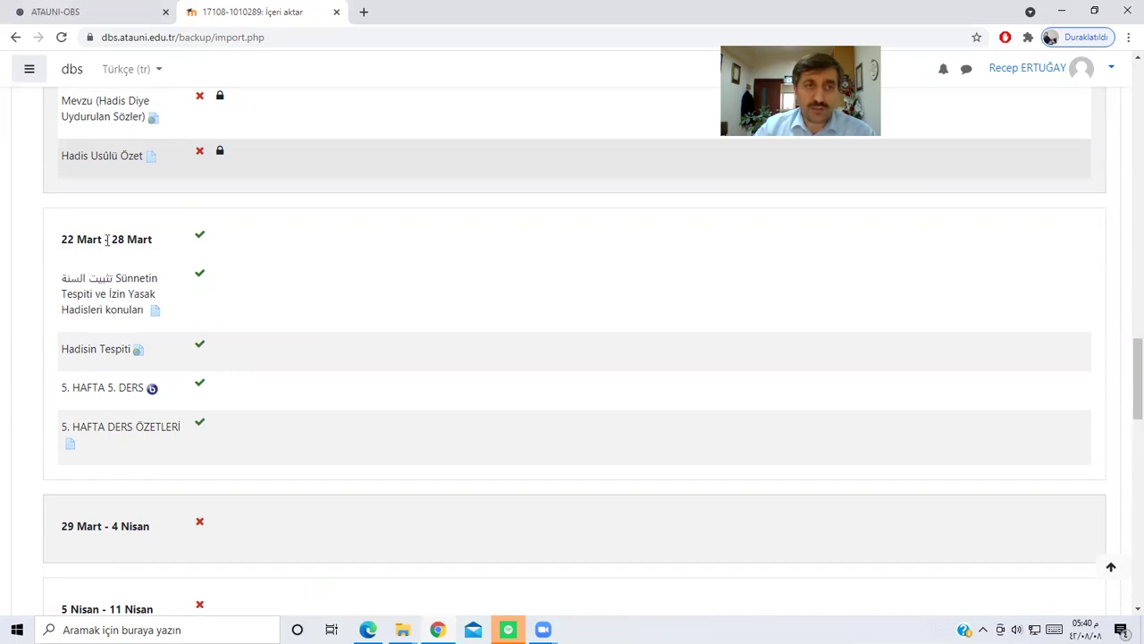
Run the import into this course section and continue to the course page
scroll(307, 348, down, 15)
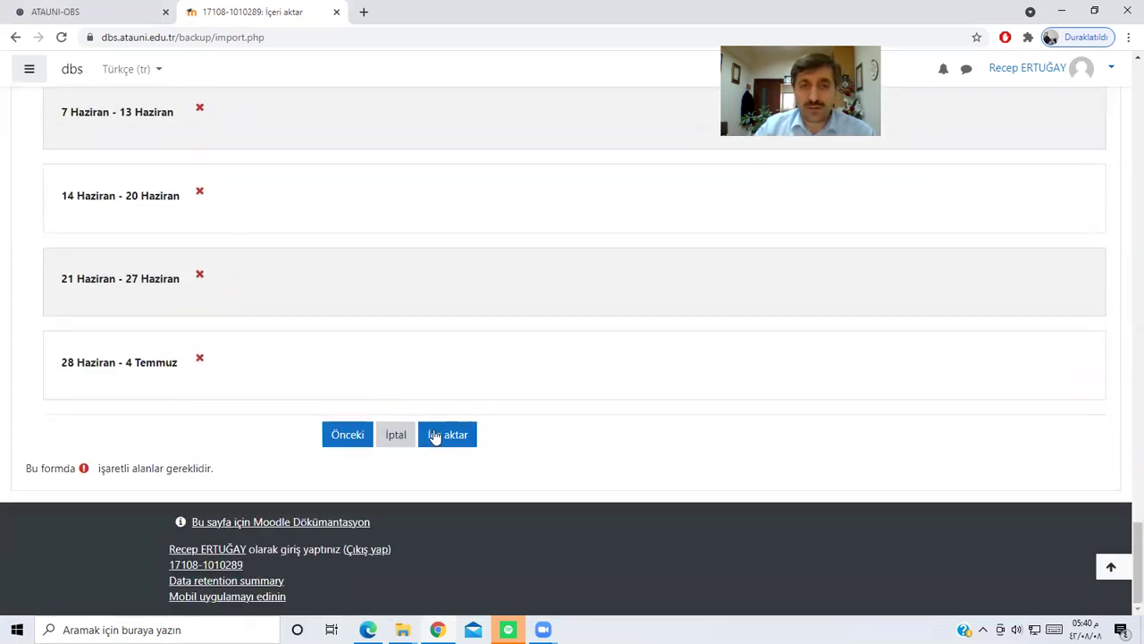
click(454, 440)
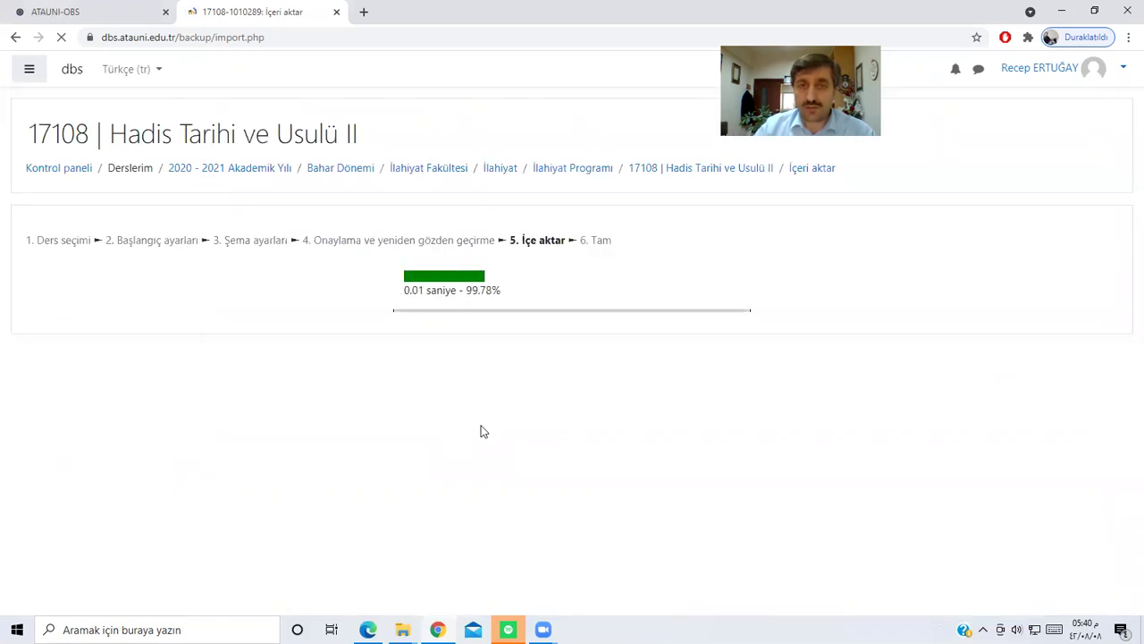
click(567, 318)
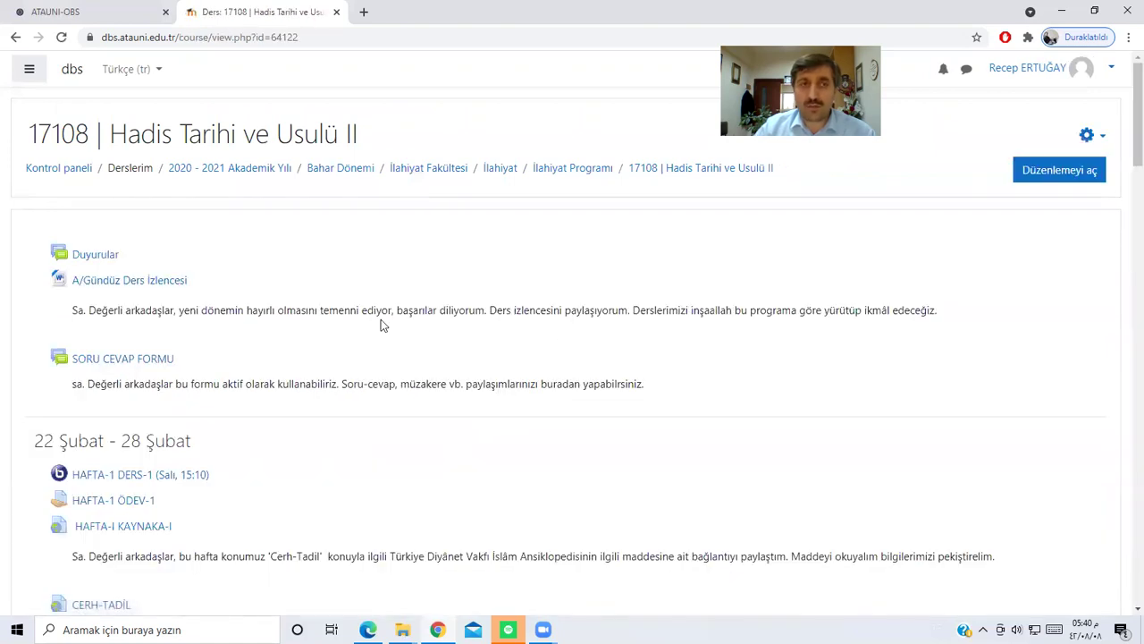
Reopen the third 17108 | Hadis Tarihi ve Usulü II course from the dashboard and check its 22 Mart - 28 Mart content
click(63, 172)
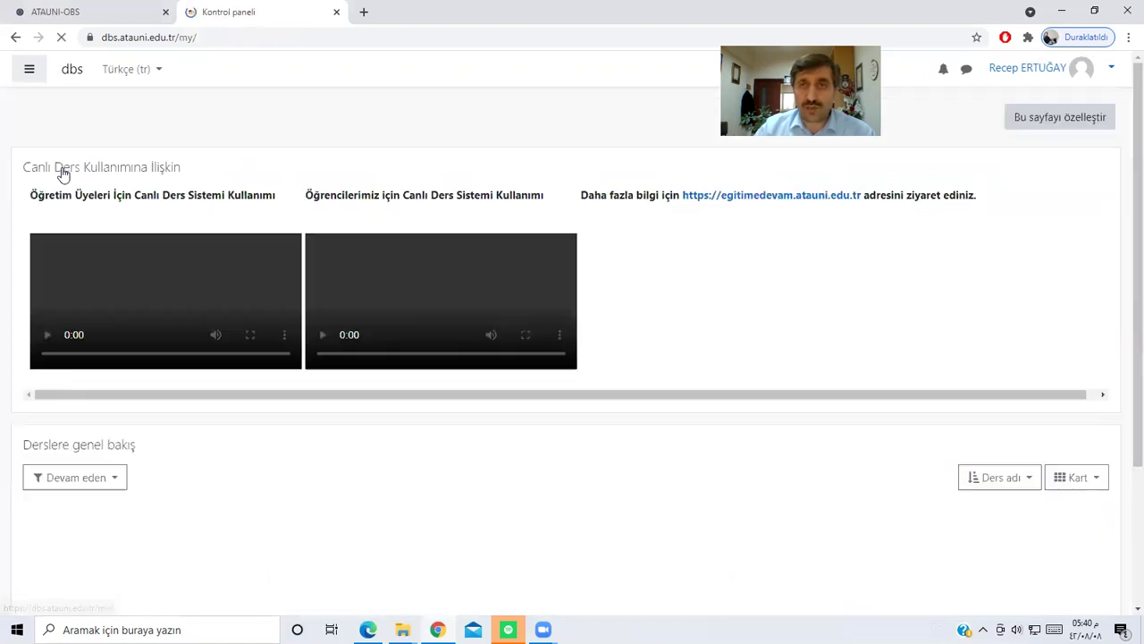
scroll(402, 429, down, 3)
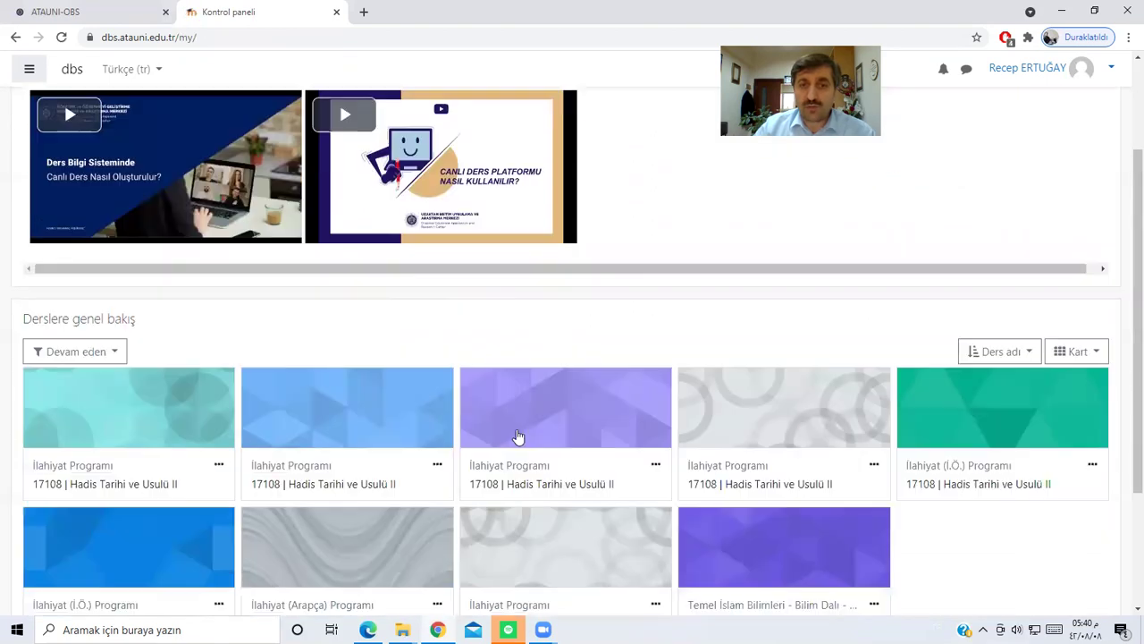
click(522, 427)
scroll(512, 425, down, 15)
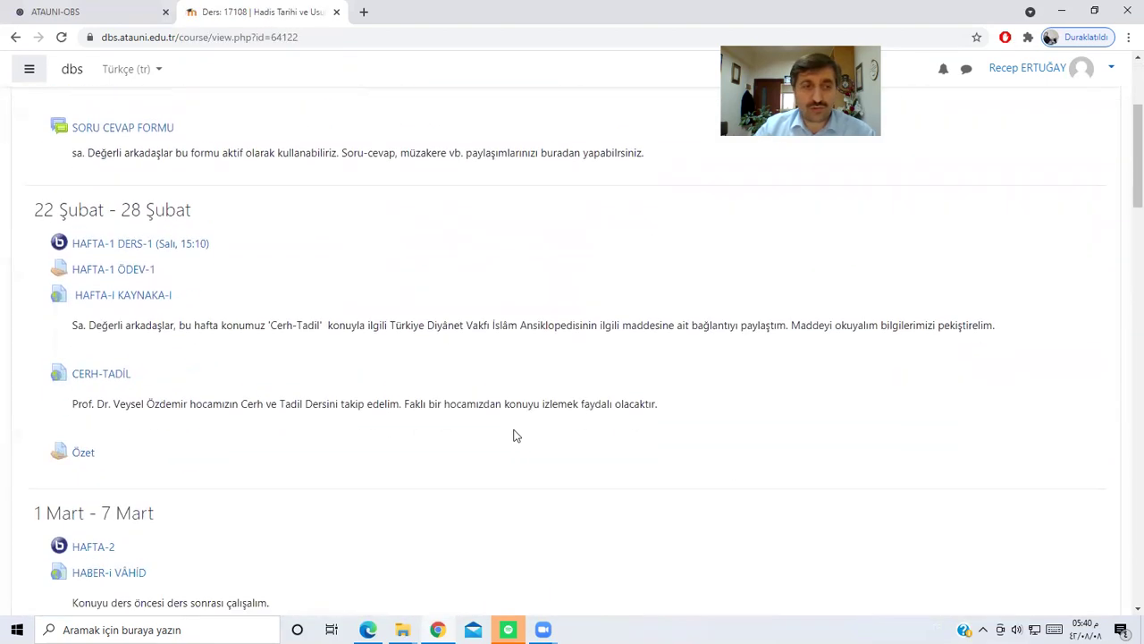
scroll(514, 435, down, 1)
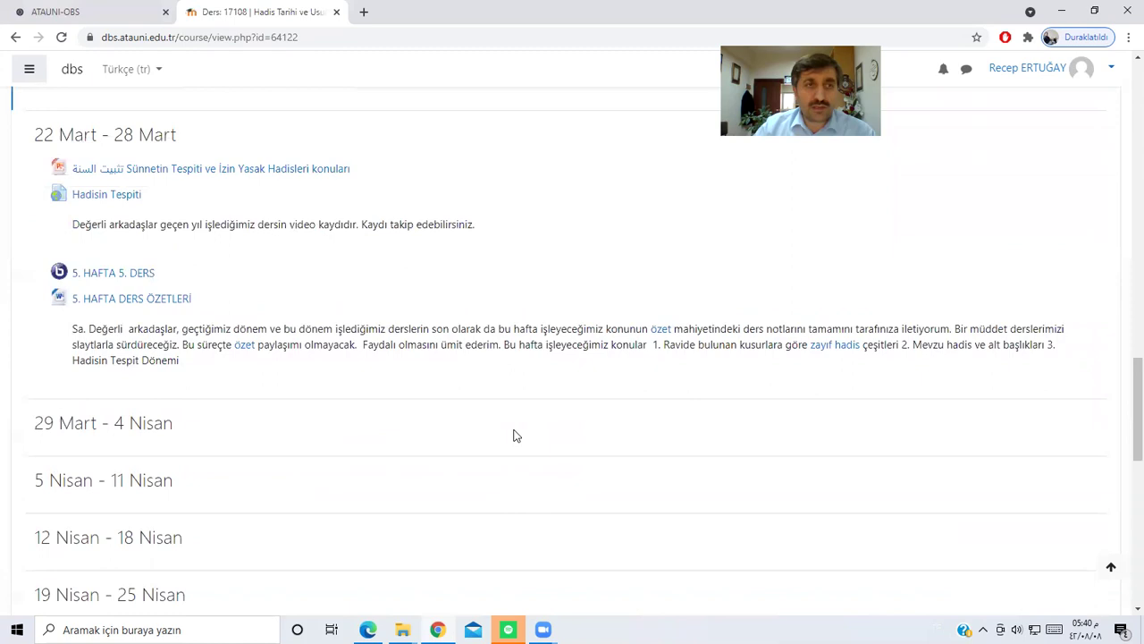
scroll(514, 434, up, 1)
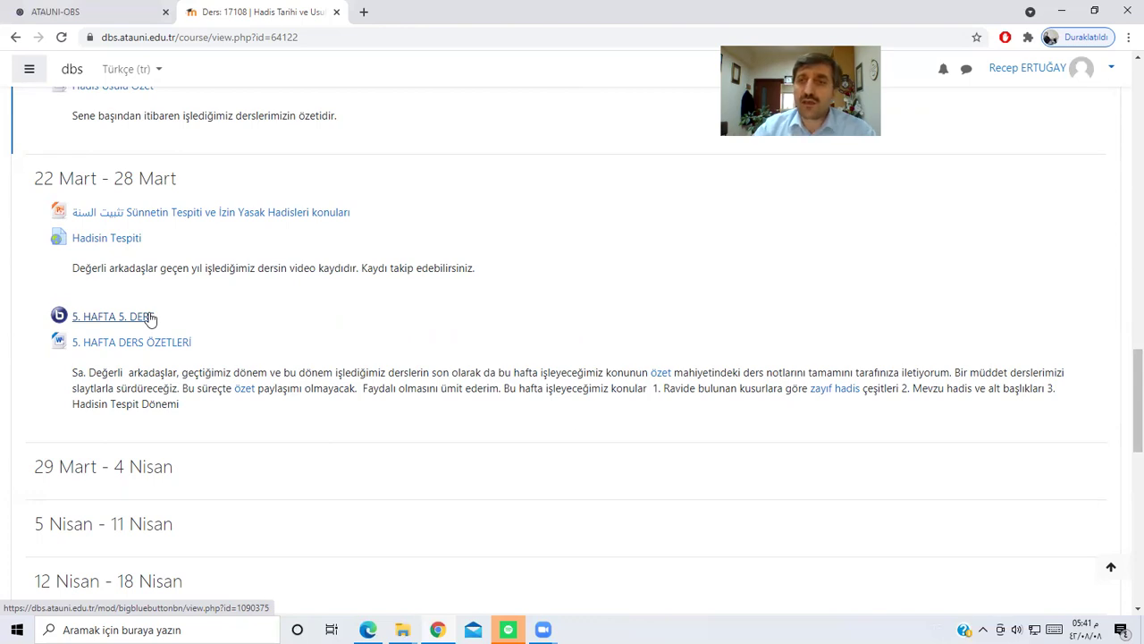
Turn on editing for the course and add a new live lesson (Canlı Ders) activity to the 29 Mart - 4 Nisan week
drag(1125, 437, 1126, 123)
click(1058, 171)
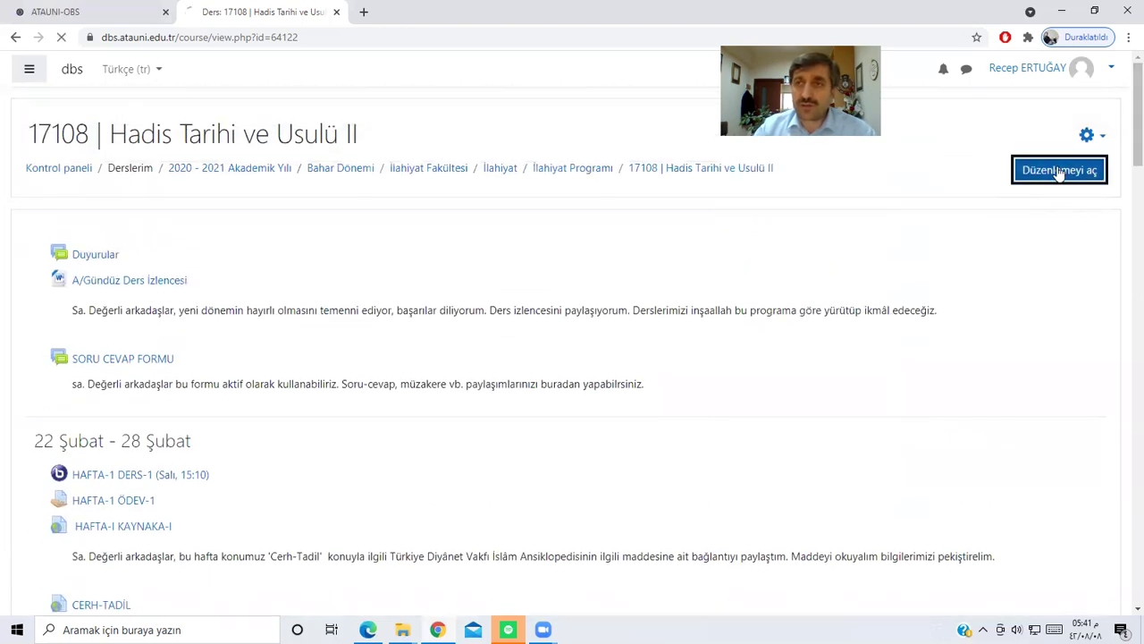
scroll(868, 312, down, 2)
scroll(869, 313, down, 12)
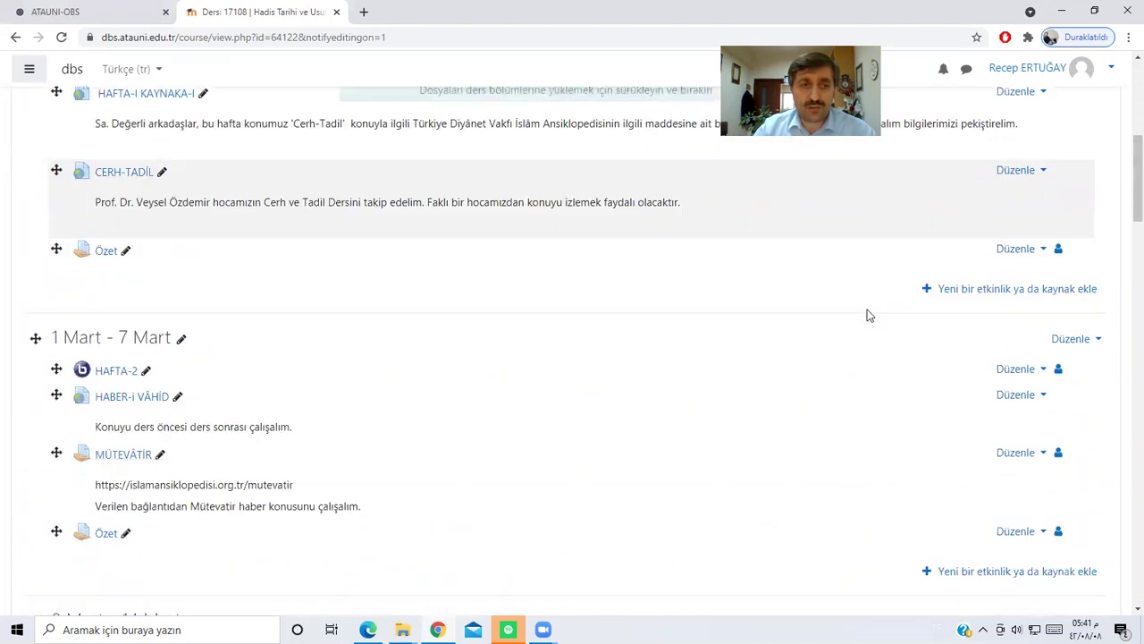
scroll(865, 316, down, 7)
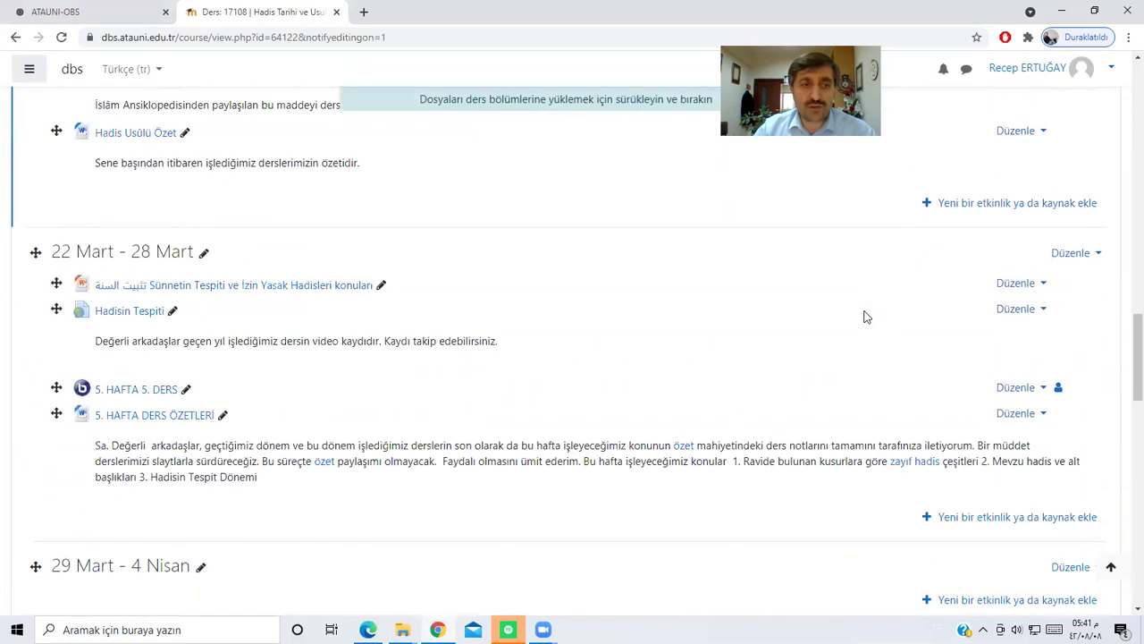
click(1025, 462)
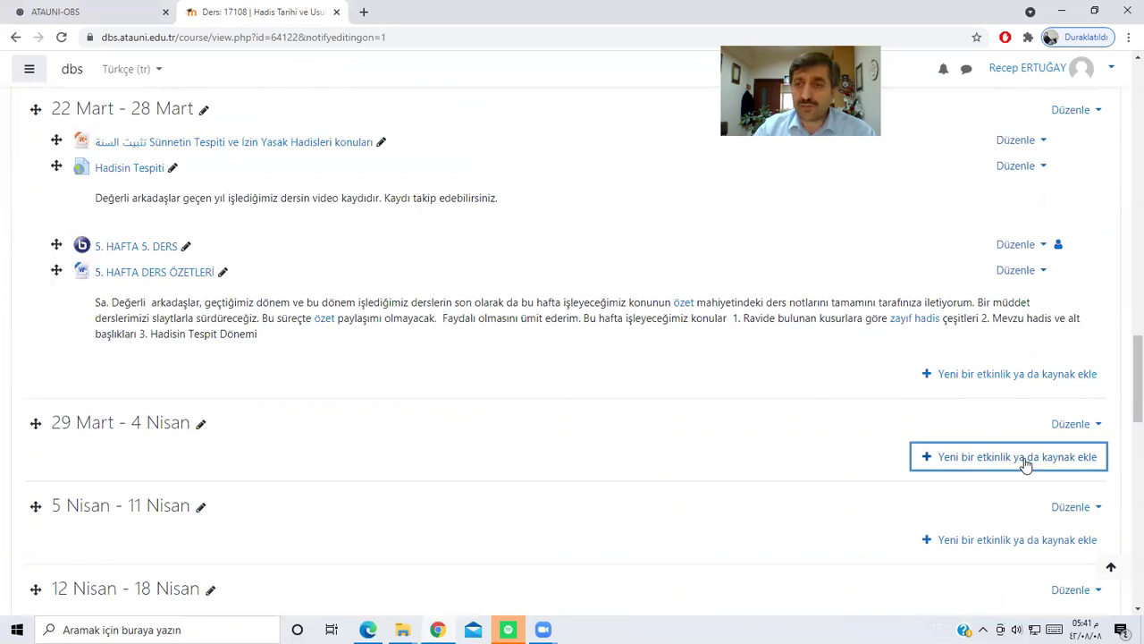
click(620, 223)
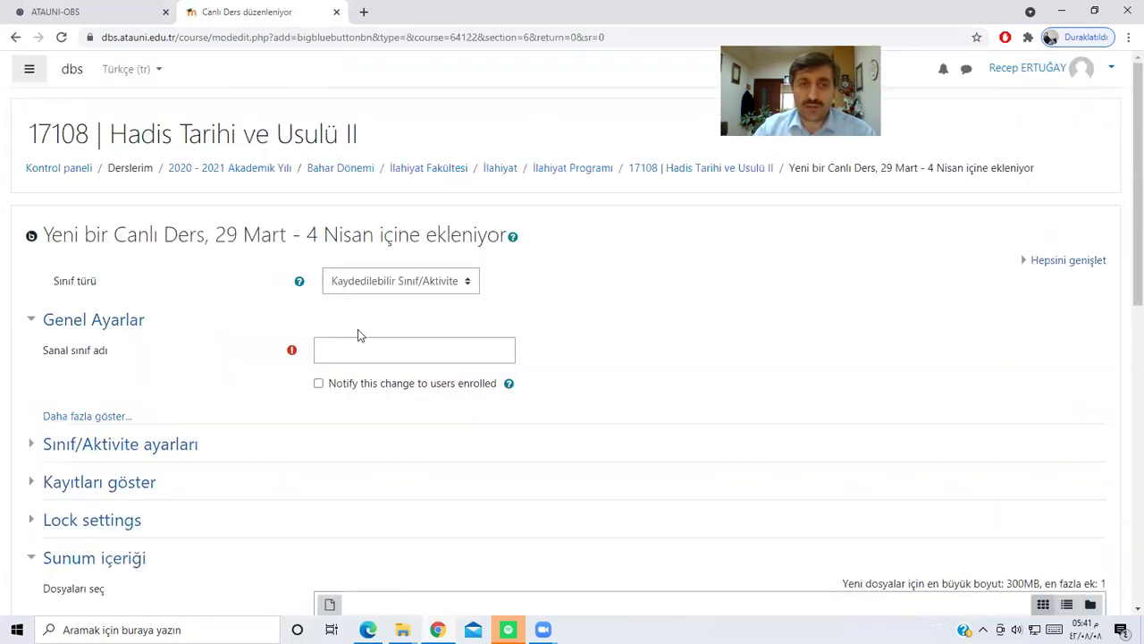
Name the virtual class "6. hafta" with notification of enrolled users, and open the session timing settings (Oturum için zaman ayarla)
click(335, 349)
text(6. hafta)
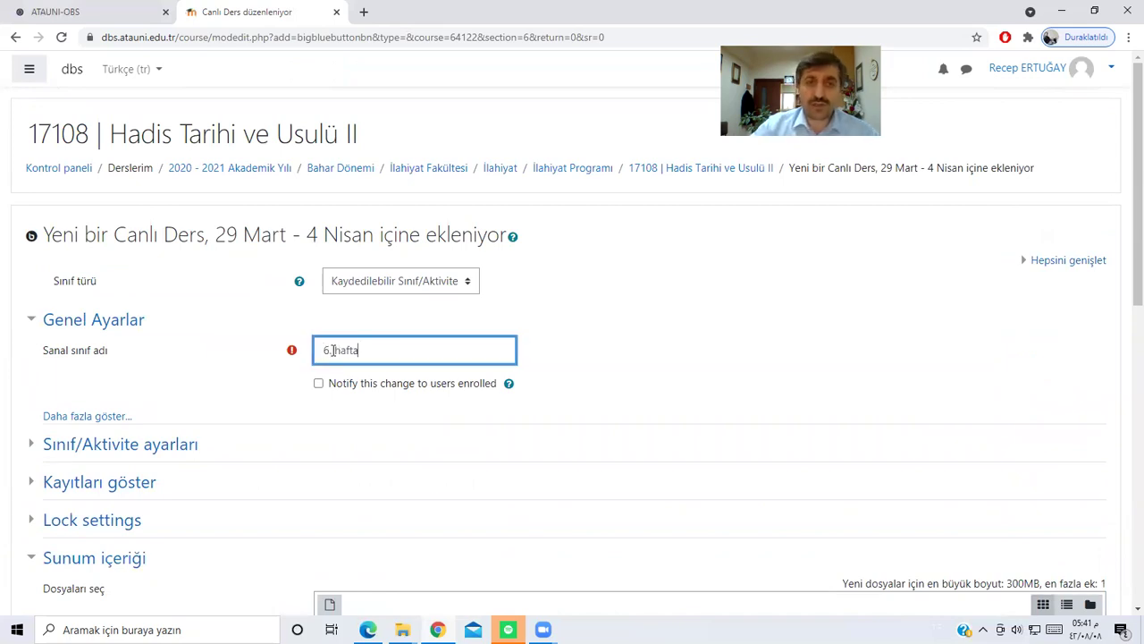
scroll(334, 349, down, 1)
click(319, 310)
scroll(322, 329, down, 3)
scroll(515, 468, down, 3)
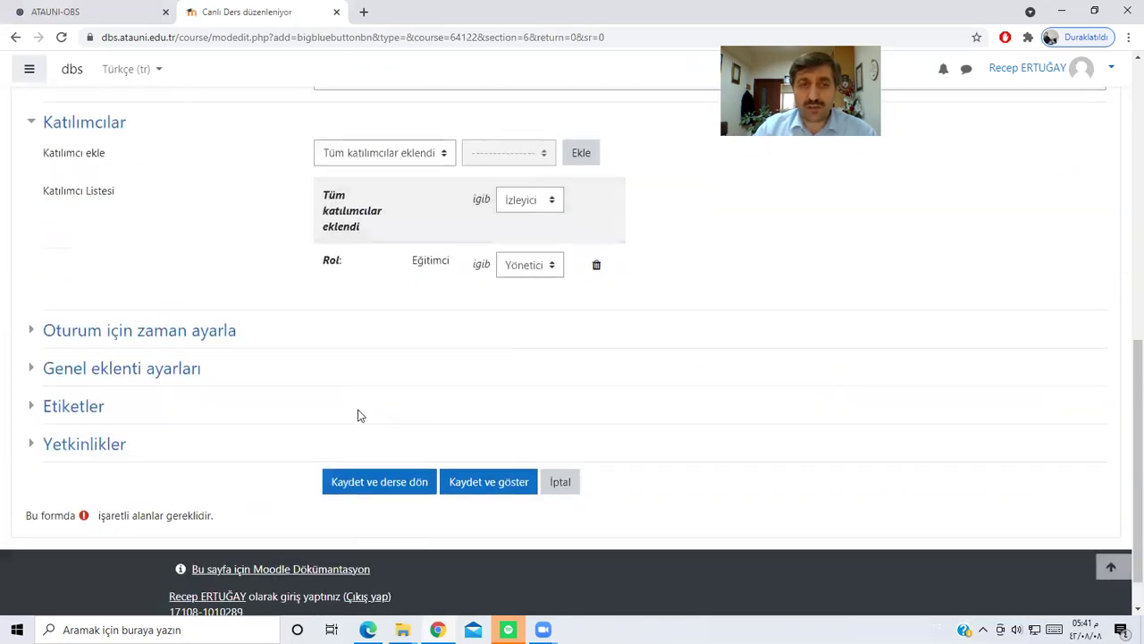
click(198, 332)
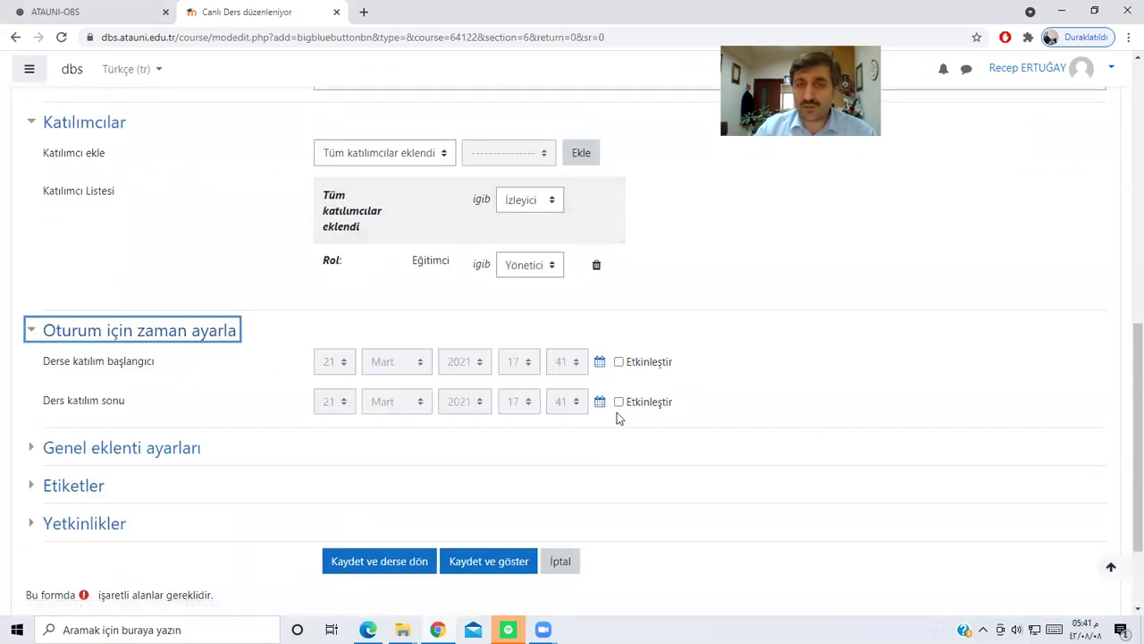